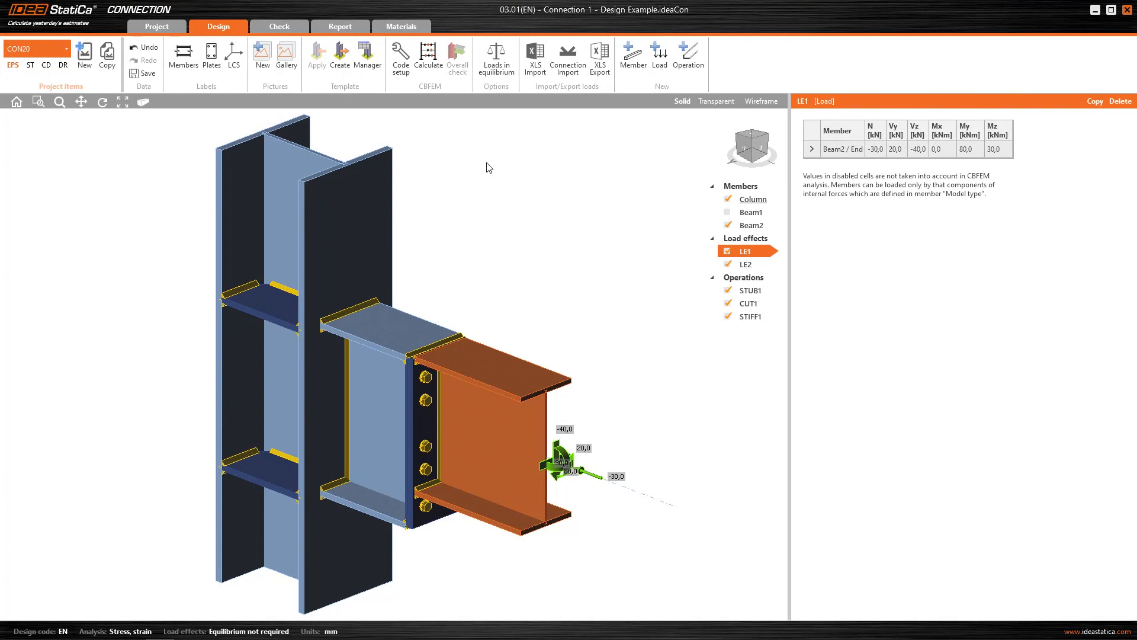
- Glance at the calculation settings unchanged, run the CBFEM analysis and go to the Check results
{"action": "left_click", "coordinate": [402, 60]}
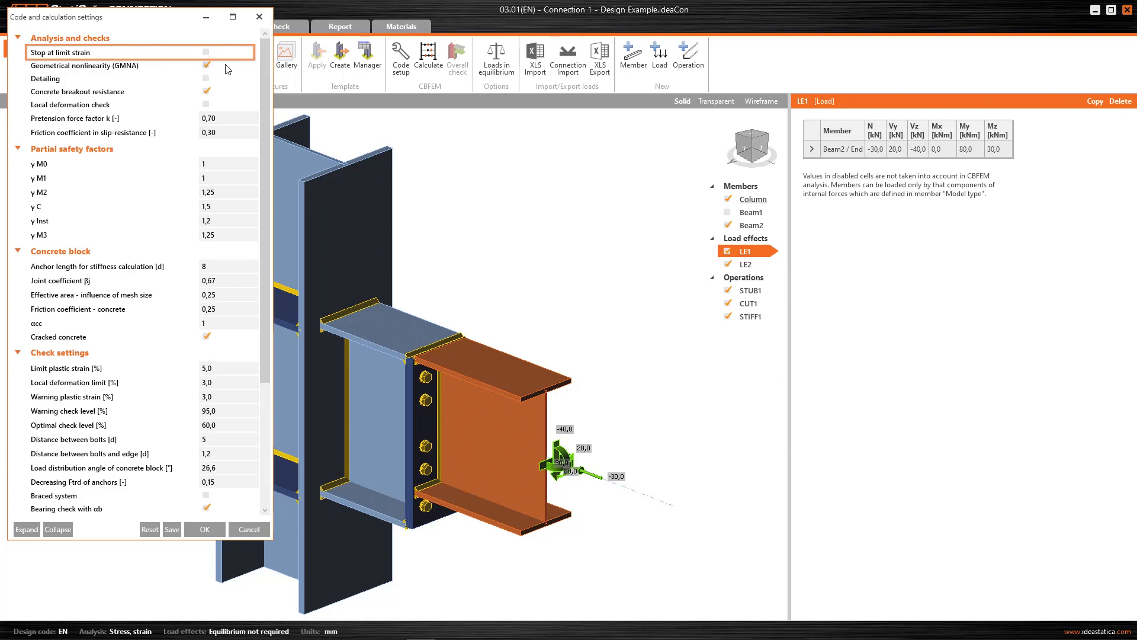
{"action": "left_click", "coordinate": [257, 17]}
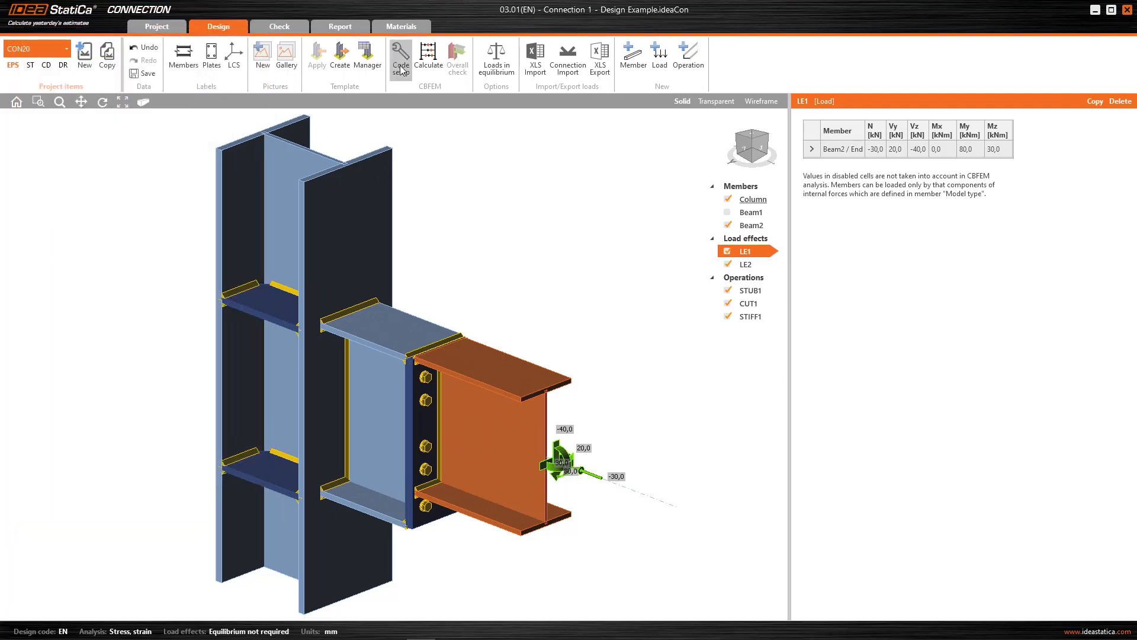
{"action": "left_click", "coordinate": [429, 56]}
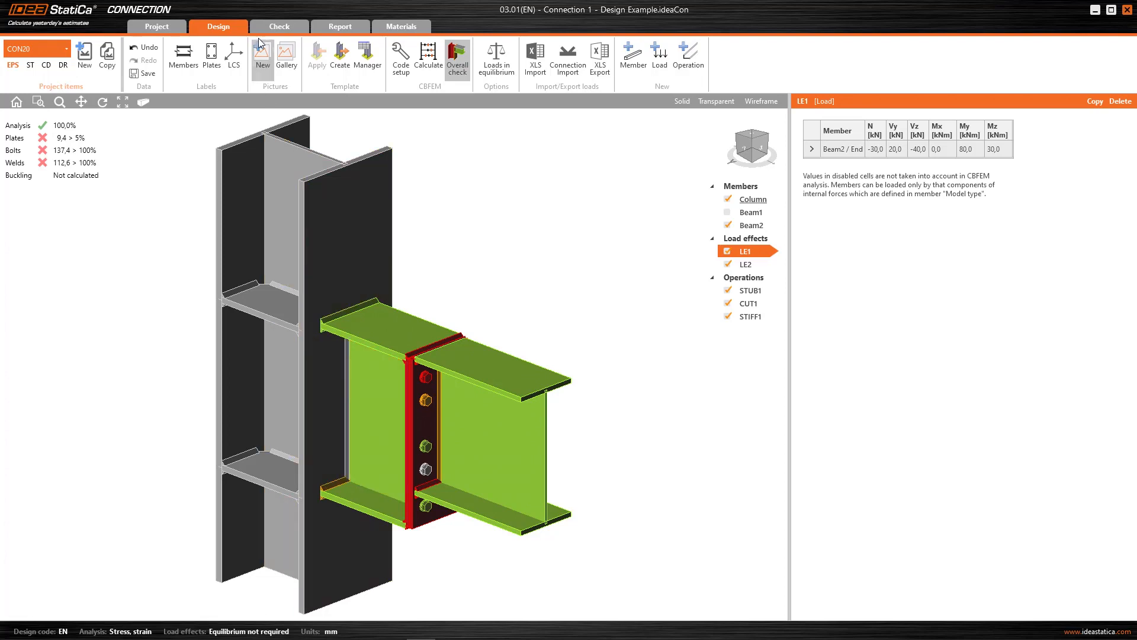
{"action": "left_click", "coordinate": [273, 26]}
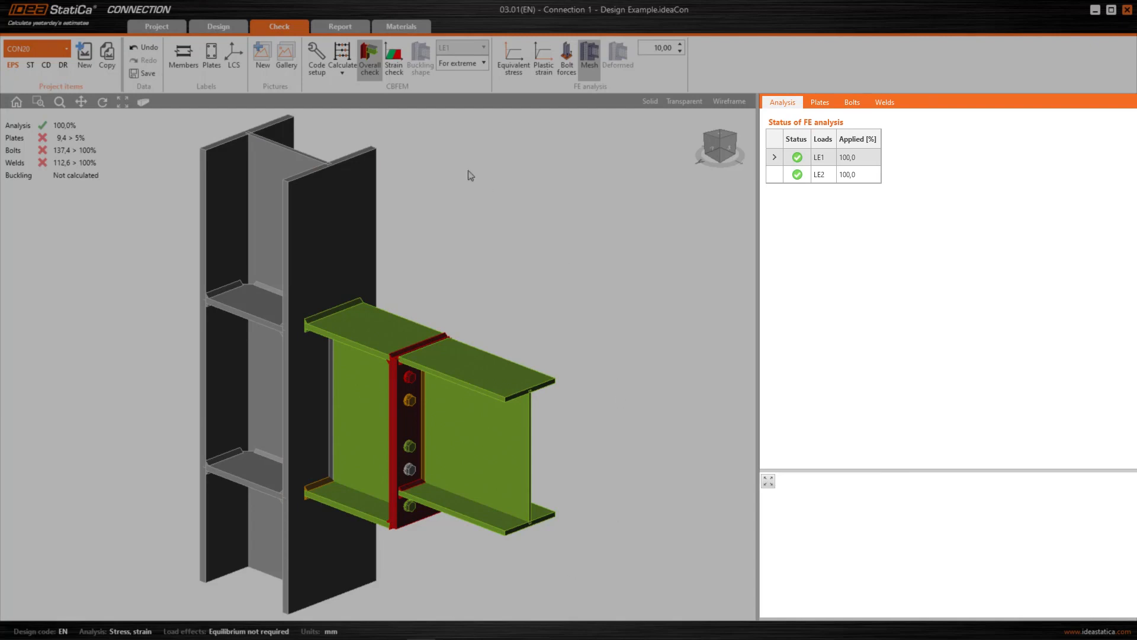
- Show the Bolts check, where bolt B2 fails at 137.4% utilization
{"action": "left_click", "coordinate": [850, 102]}
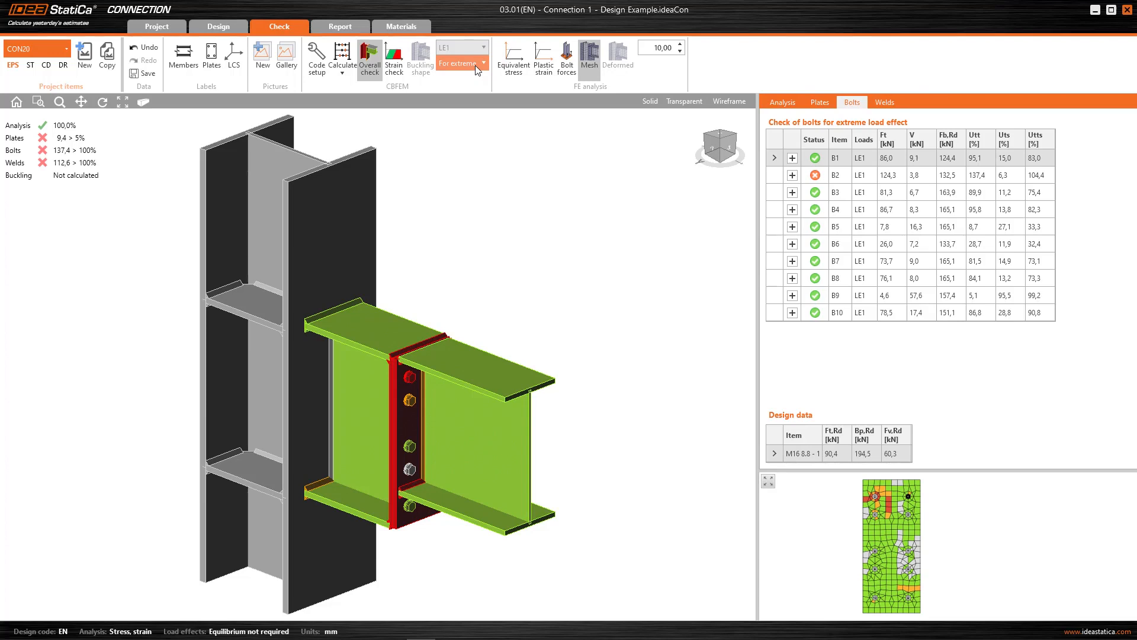
{"action": "left_click", "coordinate": [475, 65]}
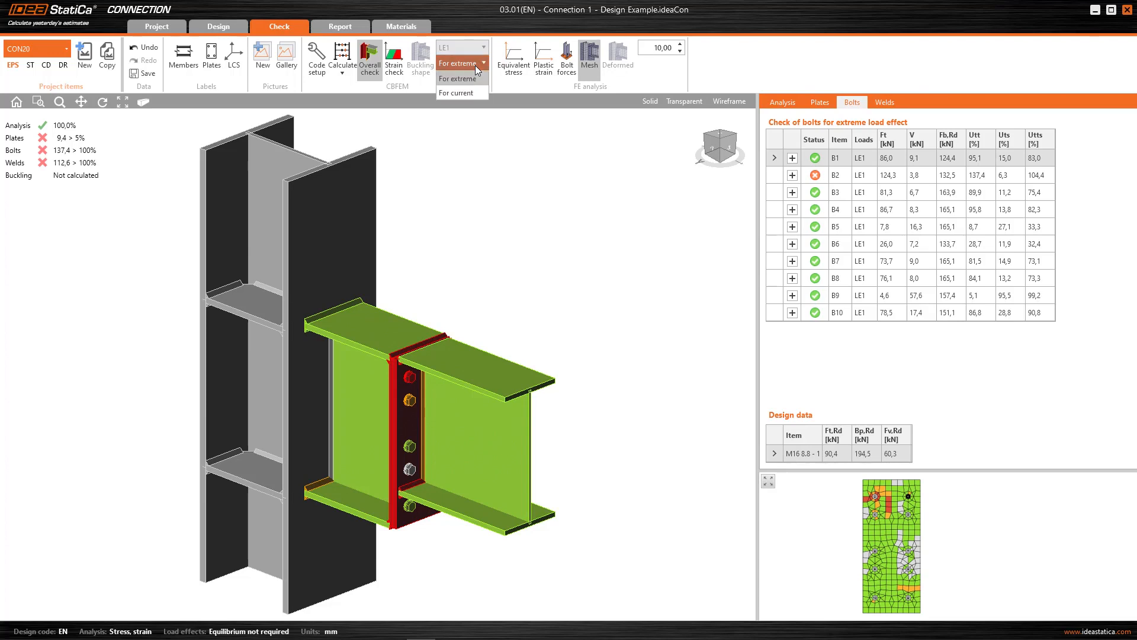
{"action": "left_click", "coordinate": [468, 93]}
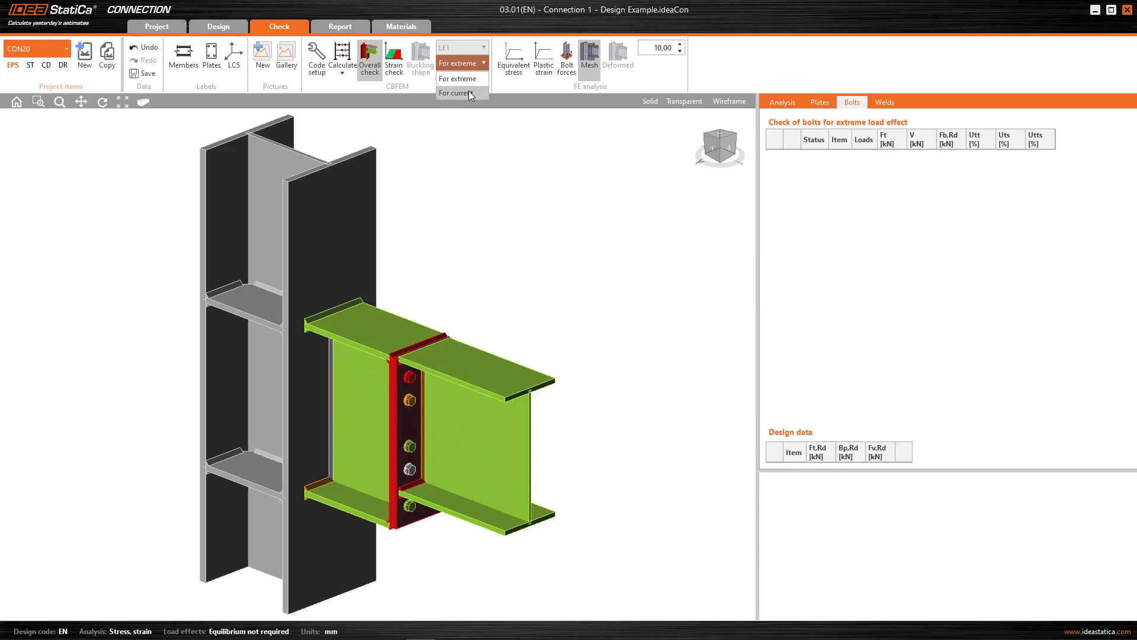
{"action": "left_click", "coordinate": [468, 92]}
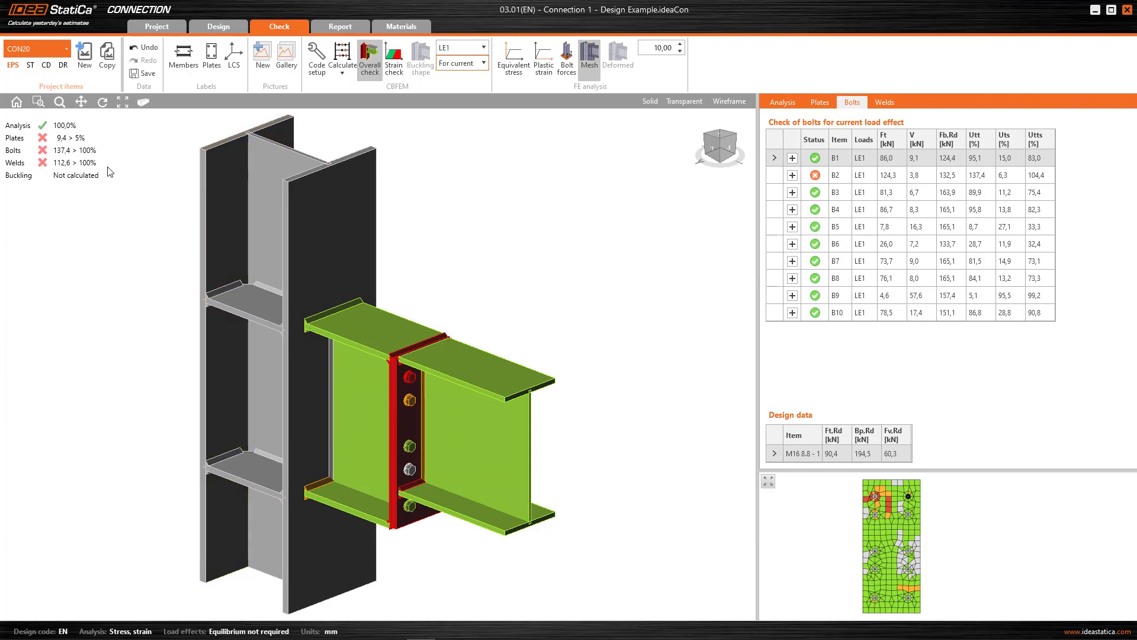
{"action": "left_click", "coordinate": [465, 49]}
{"action": "left_click", "coordinate": [454, 78]}
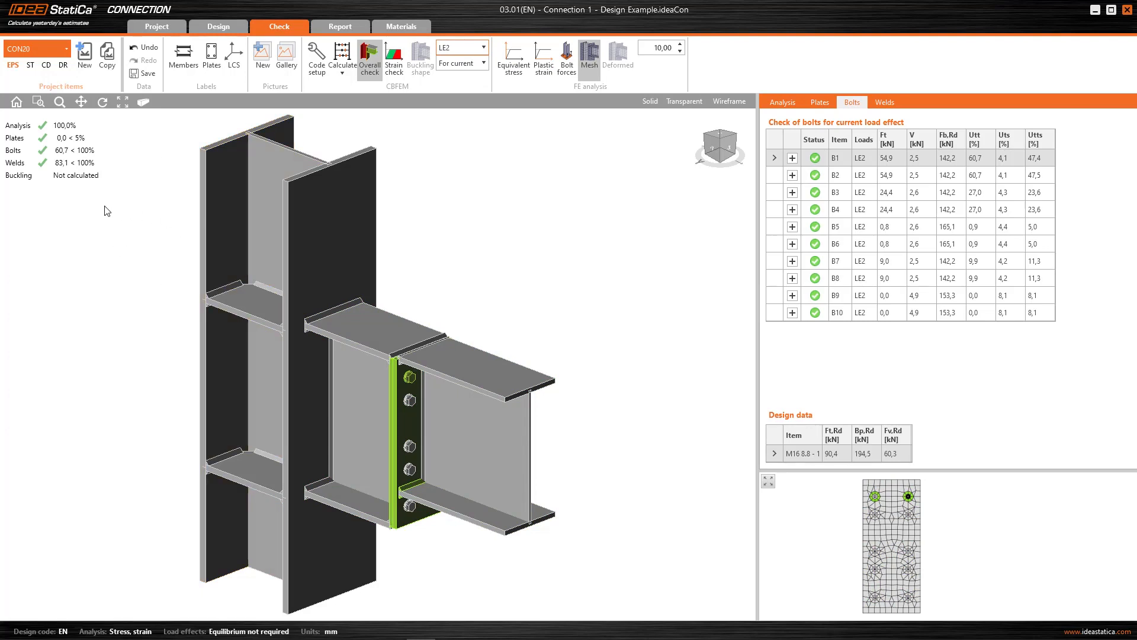
{"action": "left_click", "coordinate": [467, 65]}
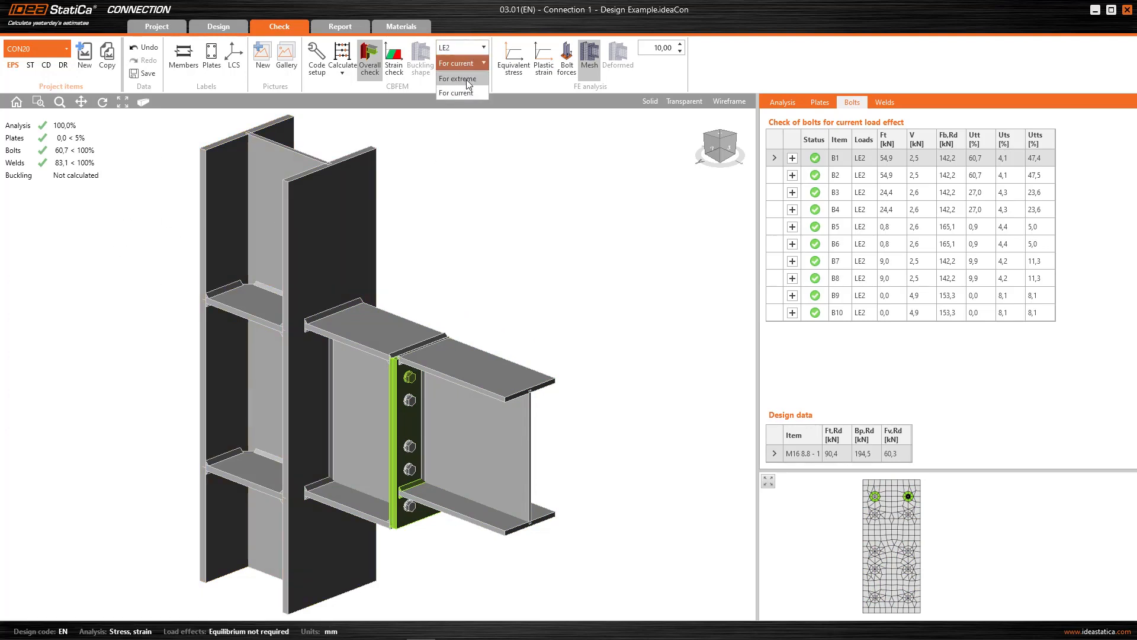
{"action": "left_click", "coordinate": [465, 79]}
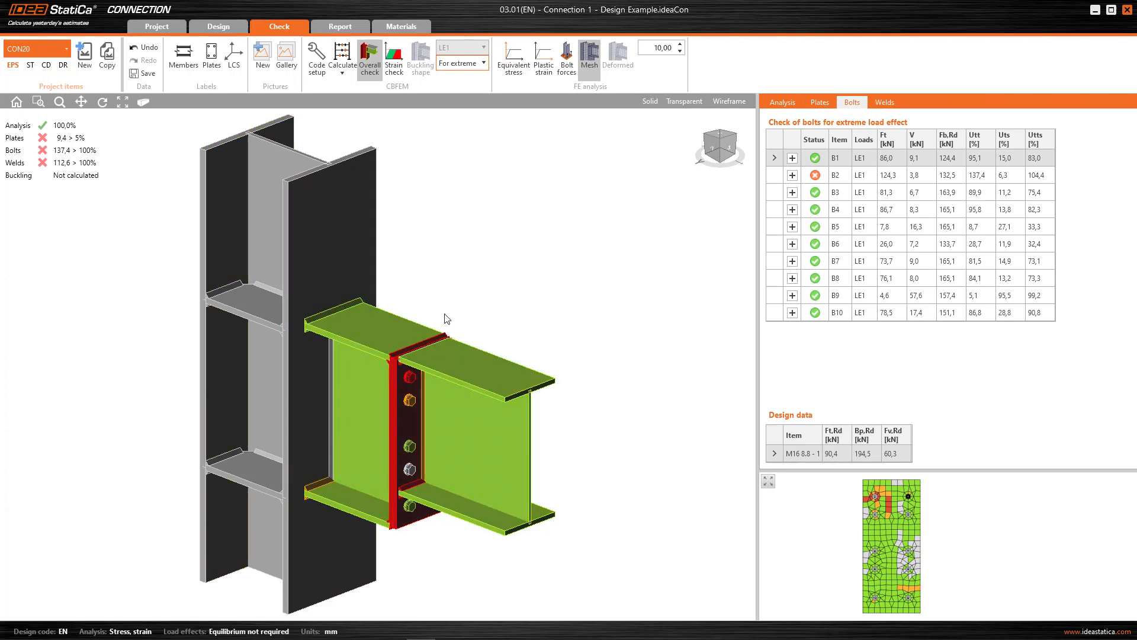
{"action": "left_click", "coordinate": [402, 365]}
- Enable Stop at limit strain in Code setup and recalculate the connection
{"action": "left_click", "coordinate": [315, 67]}
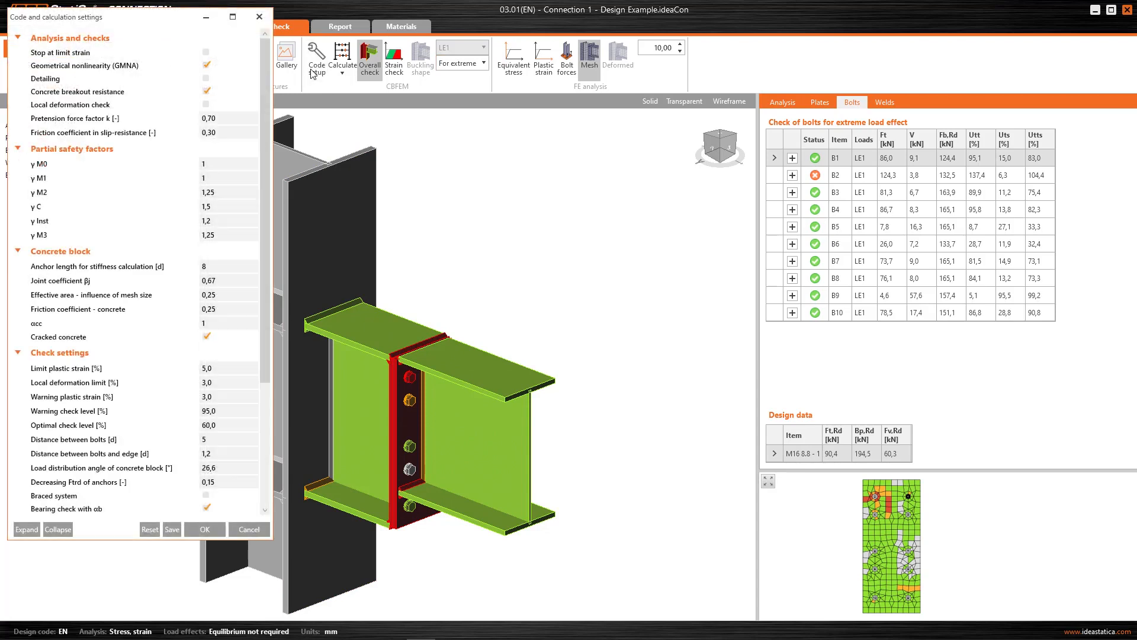
{"action": "left_click", "coordinate": [205, 52]}
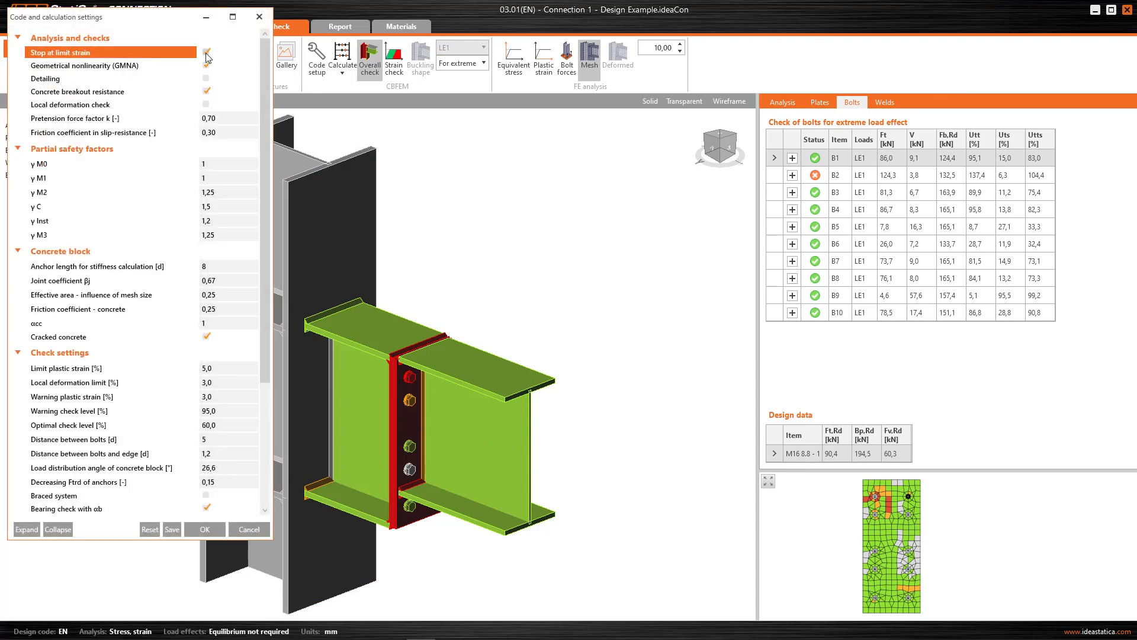
{"action": "left_click", "coordinate": [209, 529]}
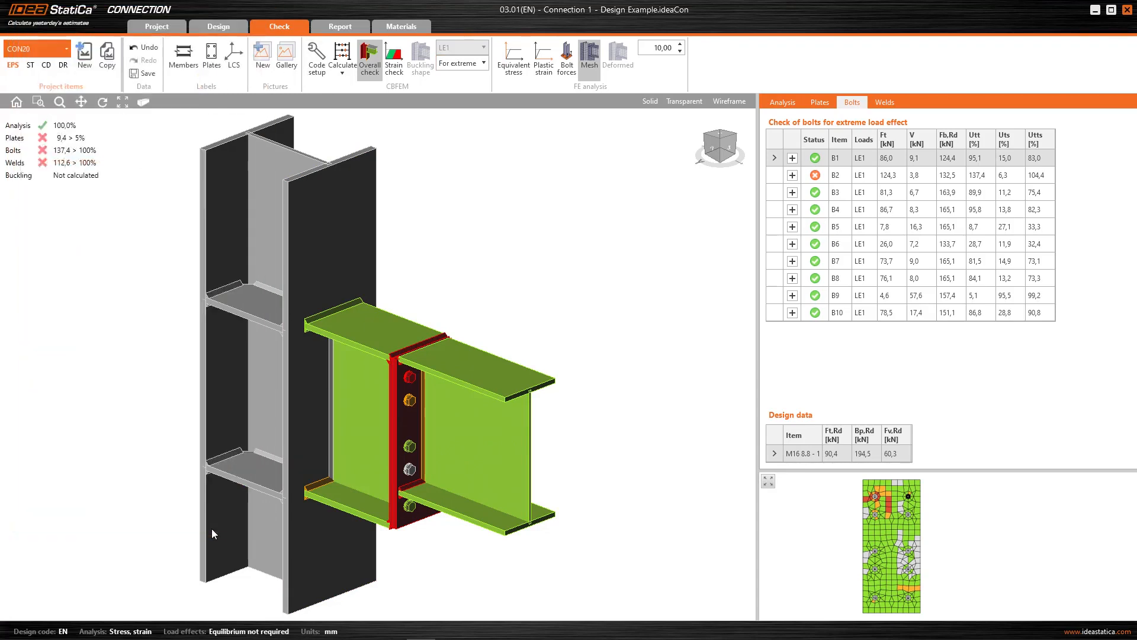
{"action": "left_click", "coordinate": [342, 57]}
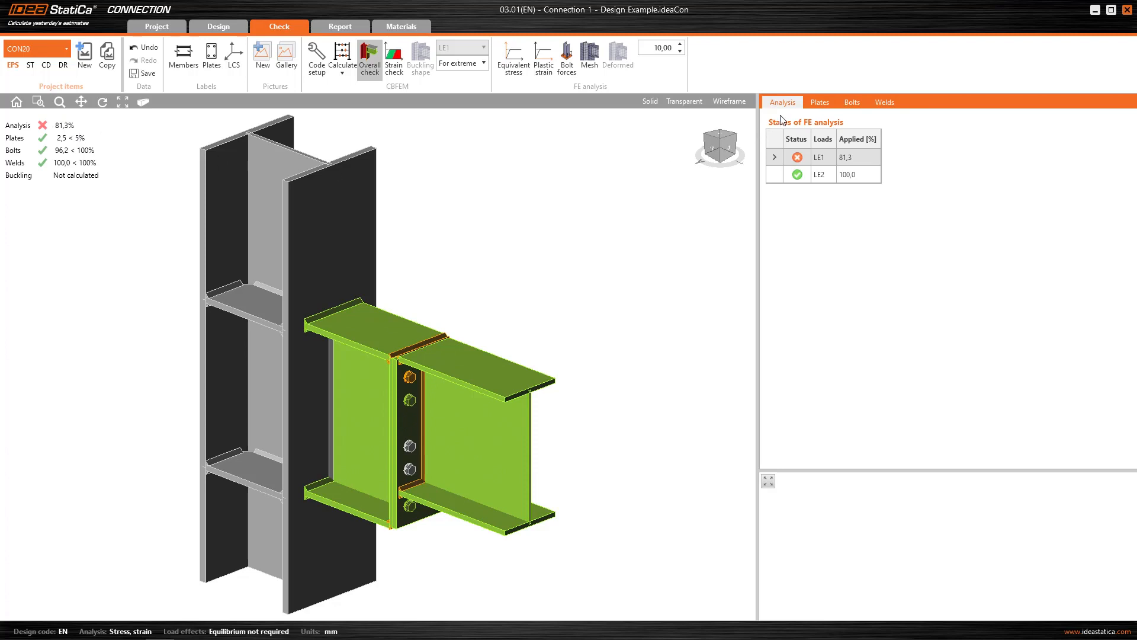
- Compare the FE status of LE1 (81.3% applied) and LE2 (100%), ending on LE1
{"action": "left_click", "coordinate": [857, 158]}
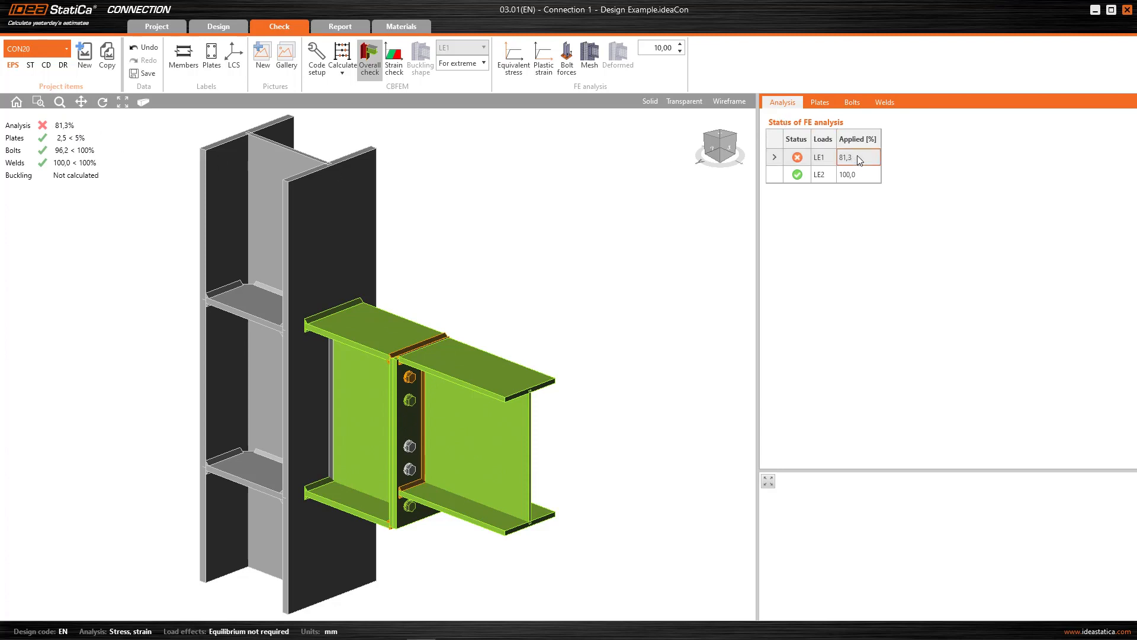
{"action": "left_click", "coordinate": [831, 157]}
{"action": "left_click", "coordinate": [865, 175]}
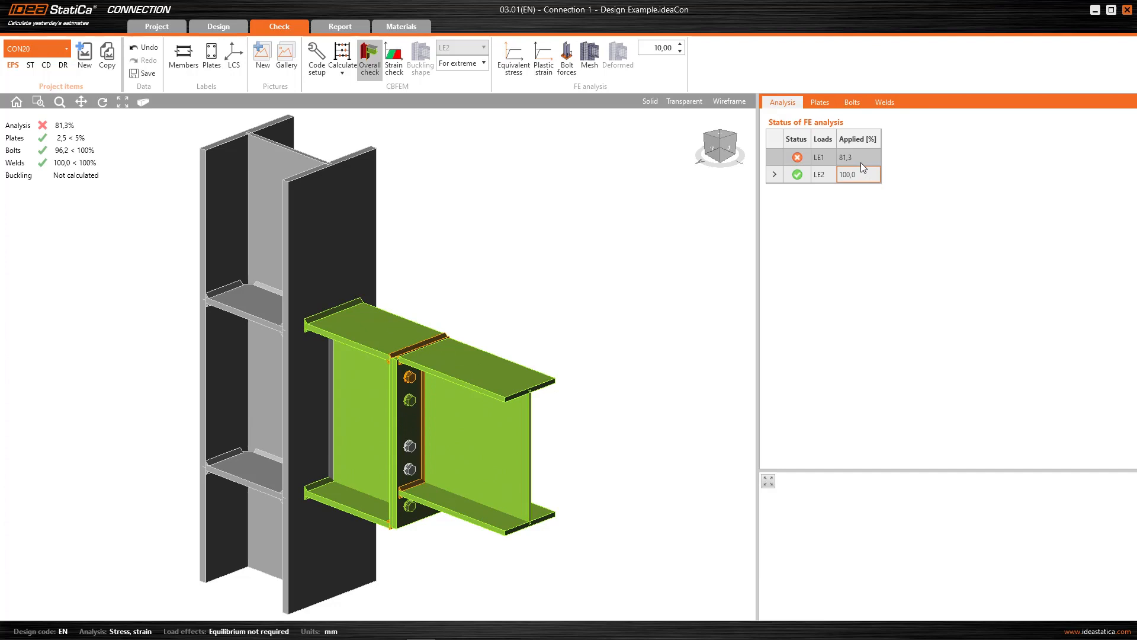
{"action": "left_click", "coordinate": [861, 163]}
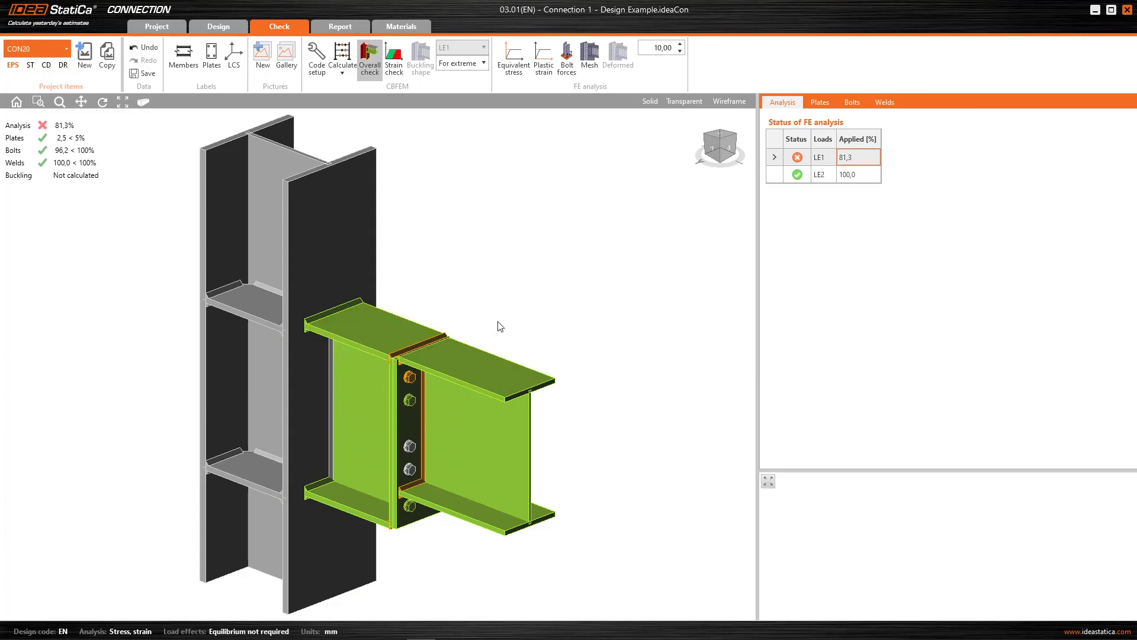
- Select a bolt in the 3D view to inspect its result
{"action": "left_click", "coordinate": [409, 378]}
- Inspect the warning check level and the 60,0 optimal check level, leaving all settings unchanged
{"action": "left_click", "coordinate": [317, 62]}
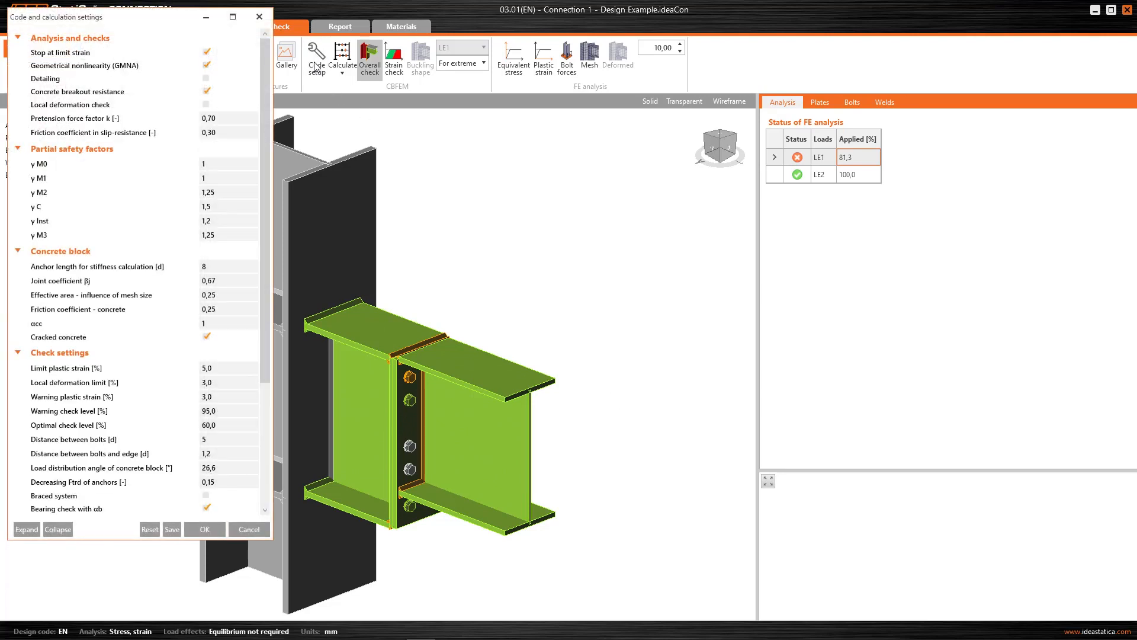
{"action": "scroll", "coordinate": [165, 292], "scroll_direction": "down", "scroll_amount": 2}
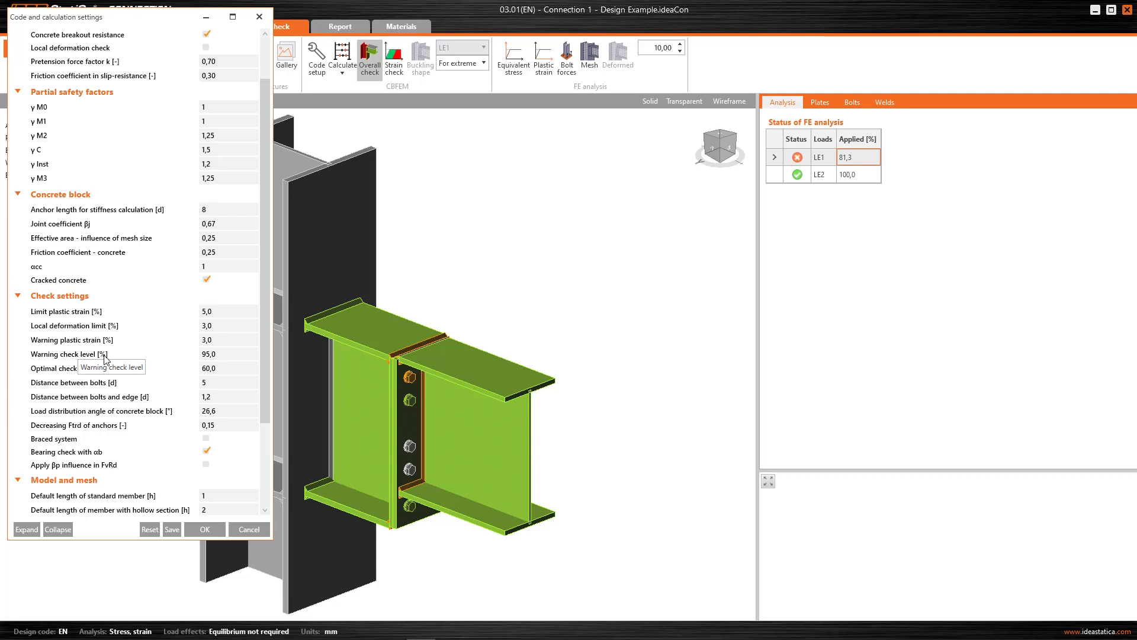
{"action": "left_click", "coordinate": [214, 356]}
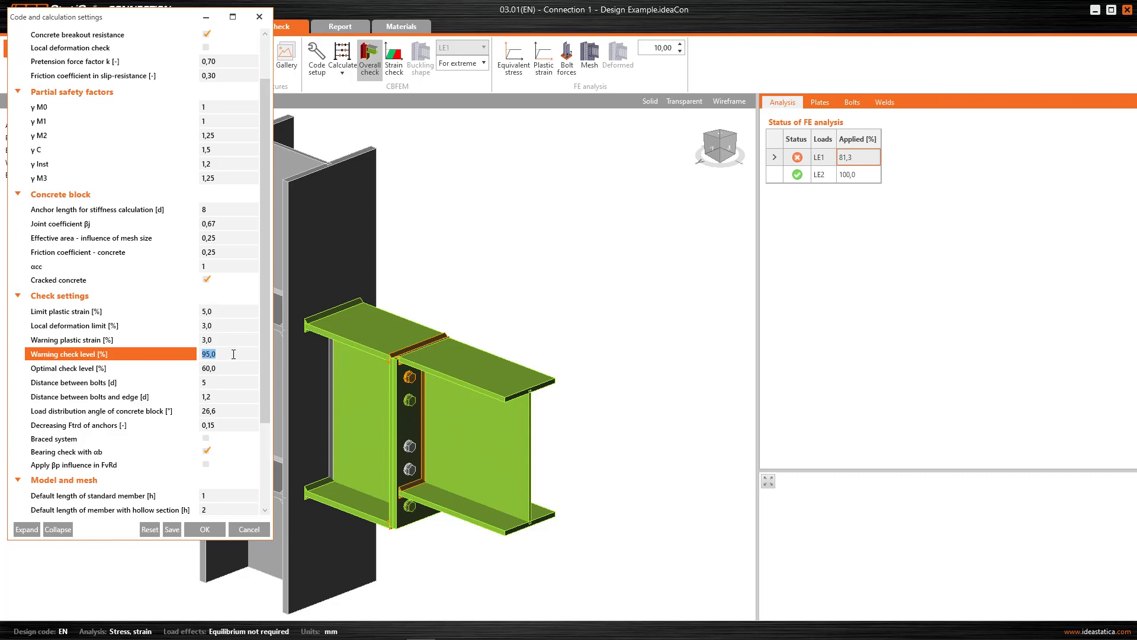
{"action": "left_click", "coordinate": [95, 369]}
{"action": "left_click", "coordinate": [199, 368]}
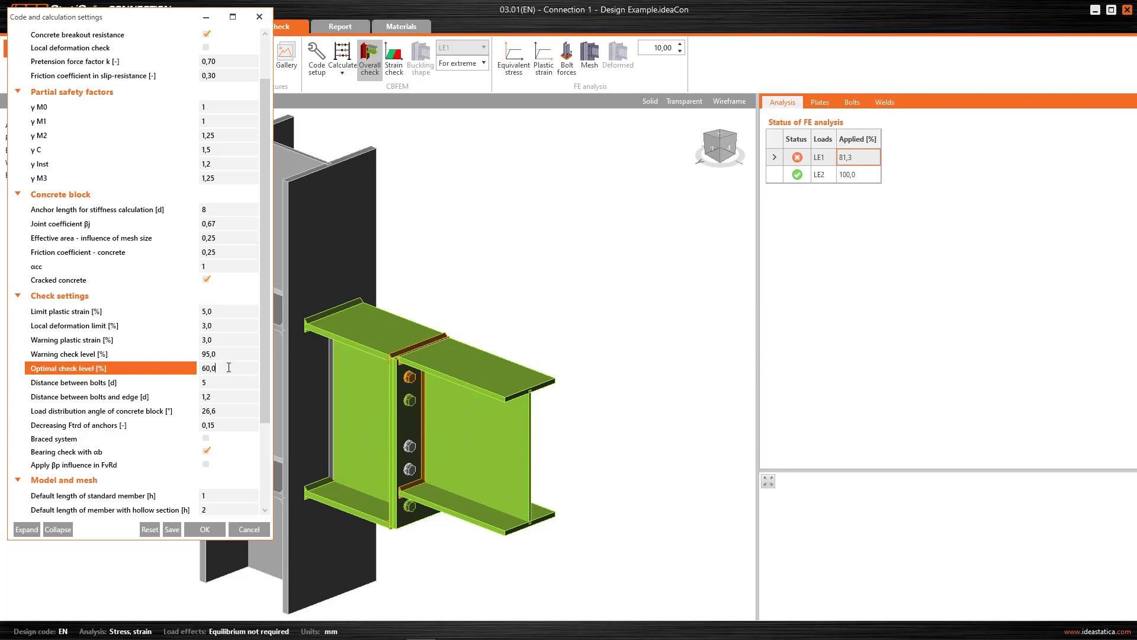
{"action": "left_click", "coordinate": [227, 365]}
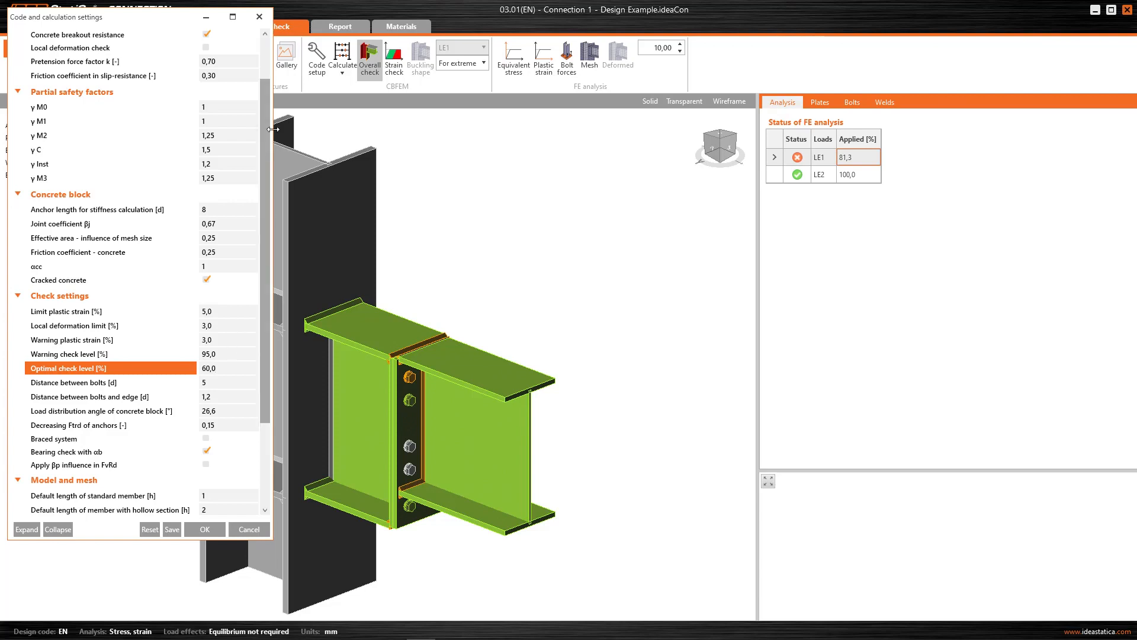
{"action": "left_click", "coordinate": [259, 16]}
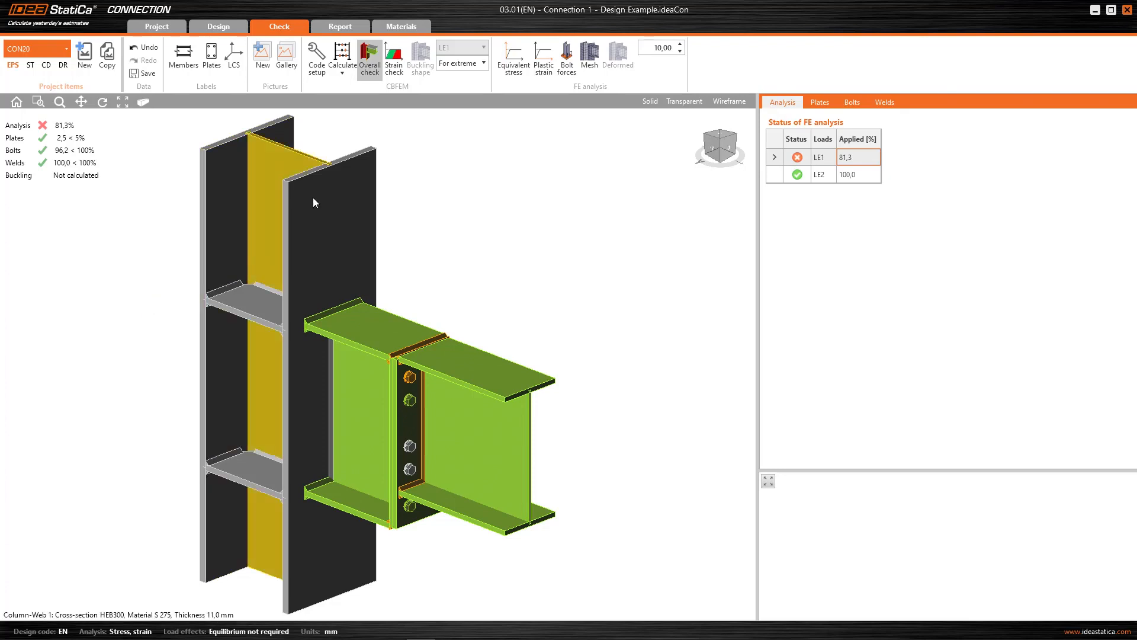
- Show the plastic strain check with its small strain zones around the end plate
{"action": "left_click", "coordinate": [399, 63]}
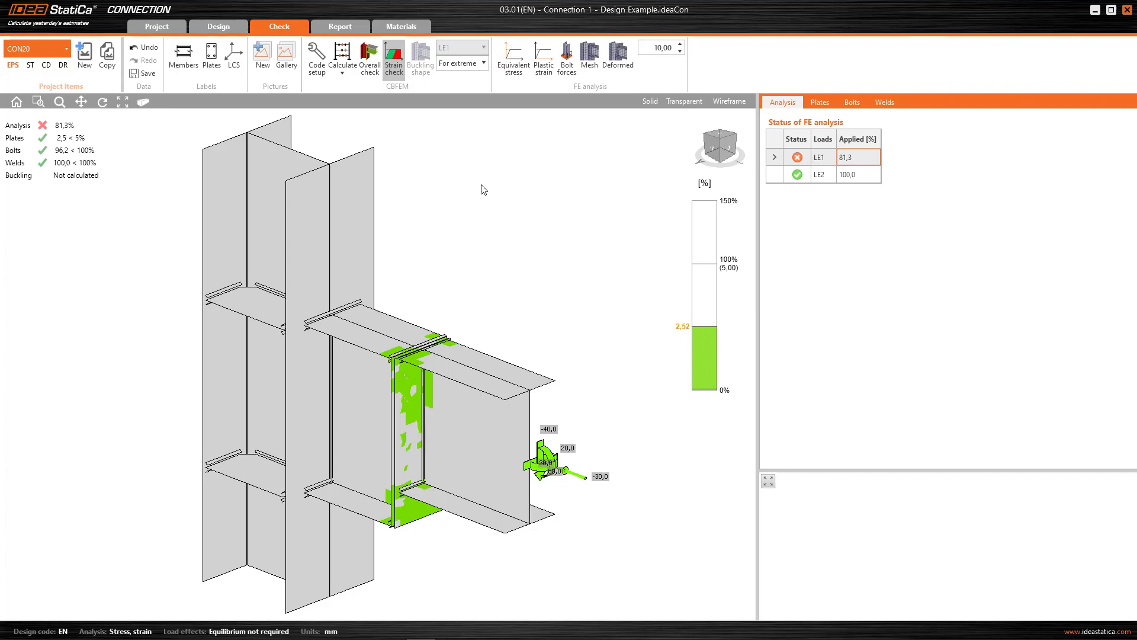
- Check the 3,0% warning plastic strain value in Code setup and leave it unchanged
{"action": "left_click", "coordinate": [318, 58]}
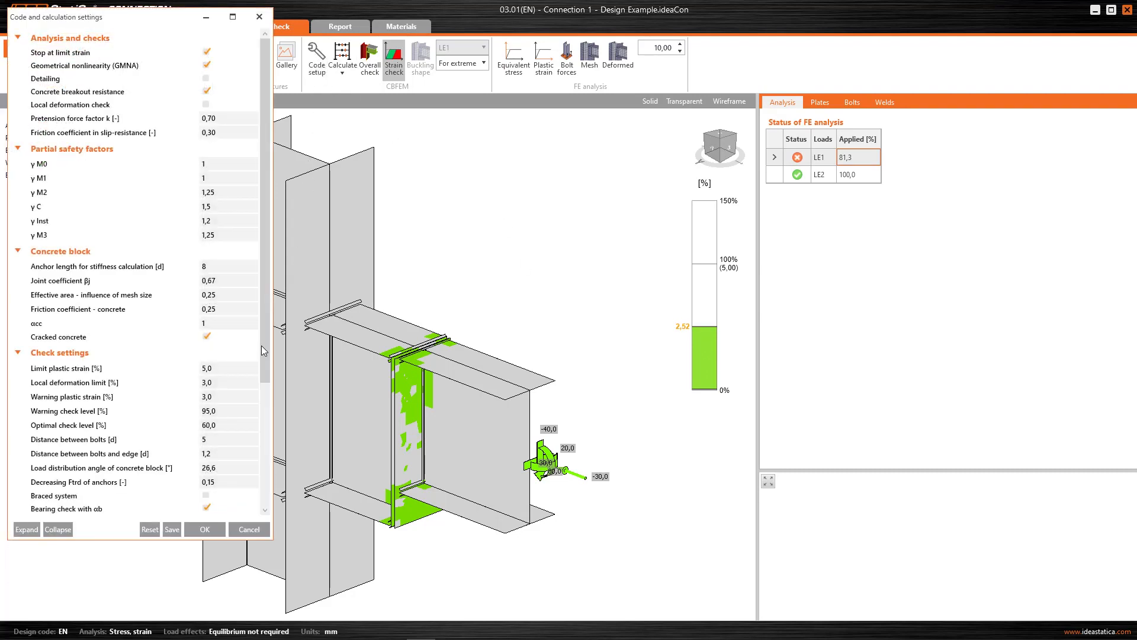
{"action": "left_click", "coordinate": [190, 397]}
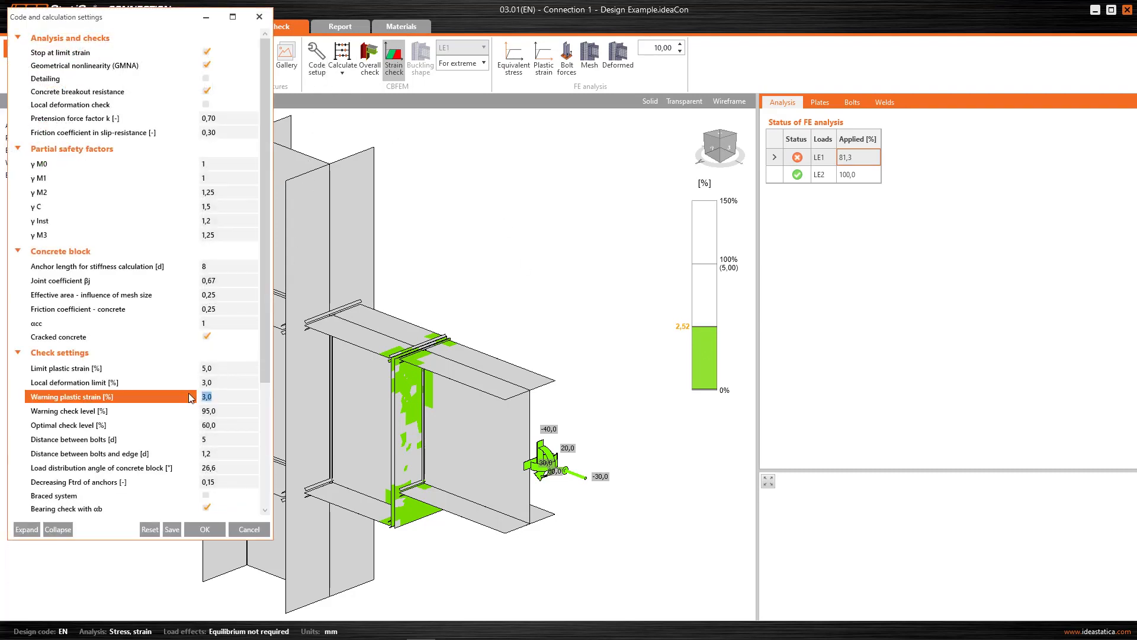
{"action": "left_click", "coordinate": [227, 396]}
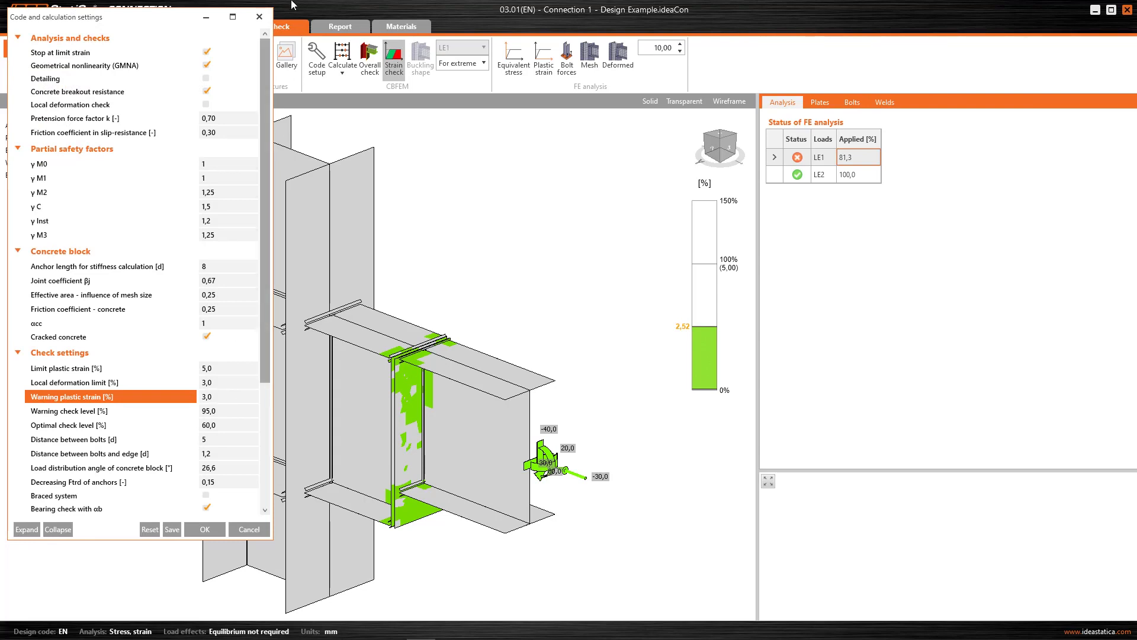
{"action": "left_click", "coordinate": [258, 17]}
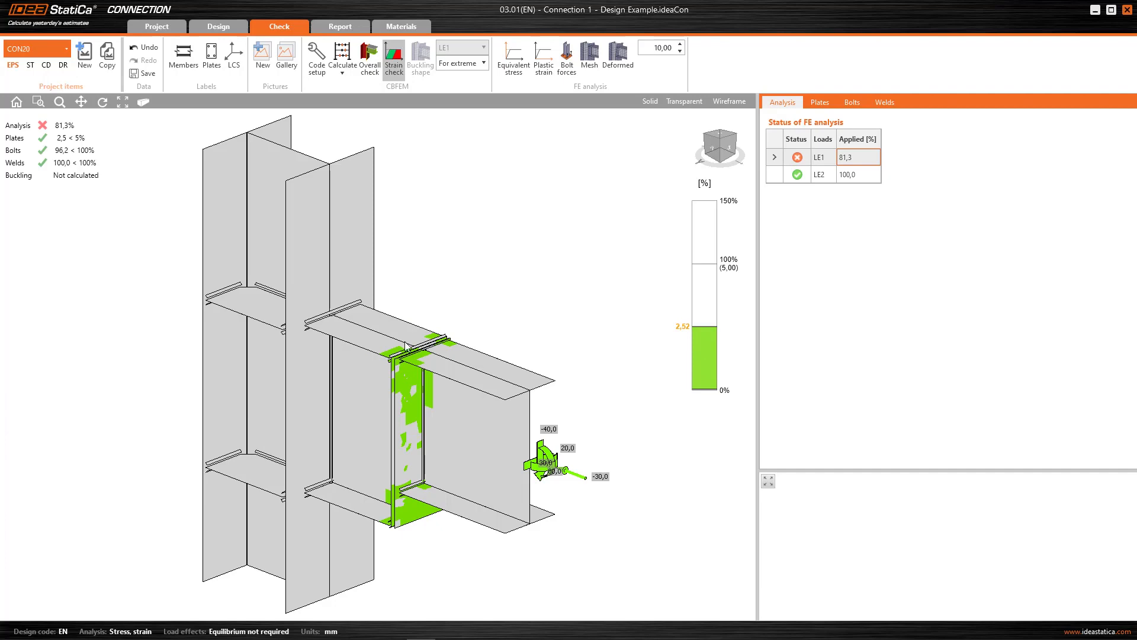
{"action": "scroll", "coordinate": [402, 354], "scroll_direction": "up", "scroll_amount": 1}
{"action": "scroll", "coordinate": [404, 364], "scroll_direction": "up", "scroll_amount": 2}
{"action": "scroll", "coordinate": [377, 386], "scroll_direction": "up", "scroll_amount": 2}
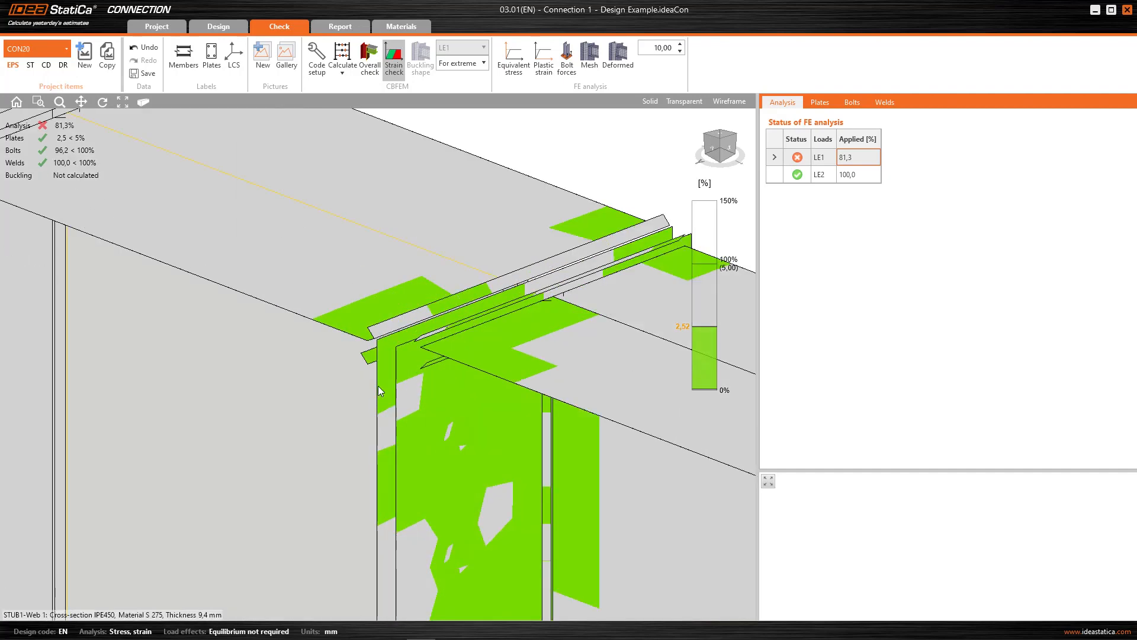
- Orbit around the end-plate strain zones, reset to Home view and show equivalent stress for LE1
{"action": "mouse_move", "coordinate": [392, 387]}
{"action": "right_mouse_down"}
{"action": "mouse_move", "coordinate": [435, 483]}
{"action": "mouse_move", "coordinate": [332, 419]}
{"action": "mouse_move", "coordinate": [427, 465]}
{"action": "right_mouse_up"}
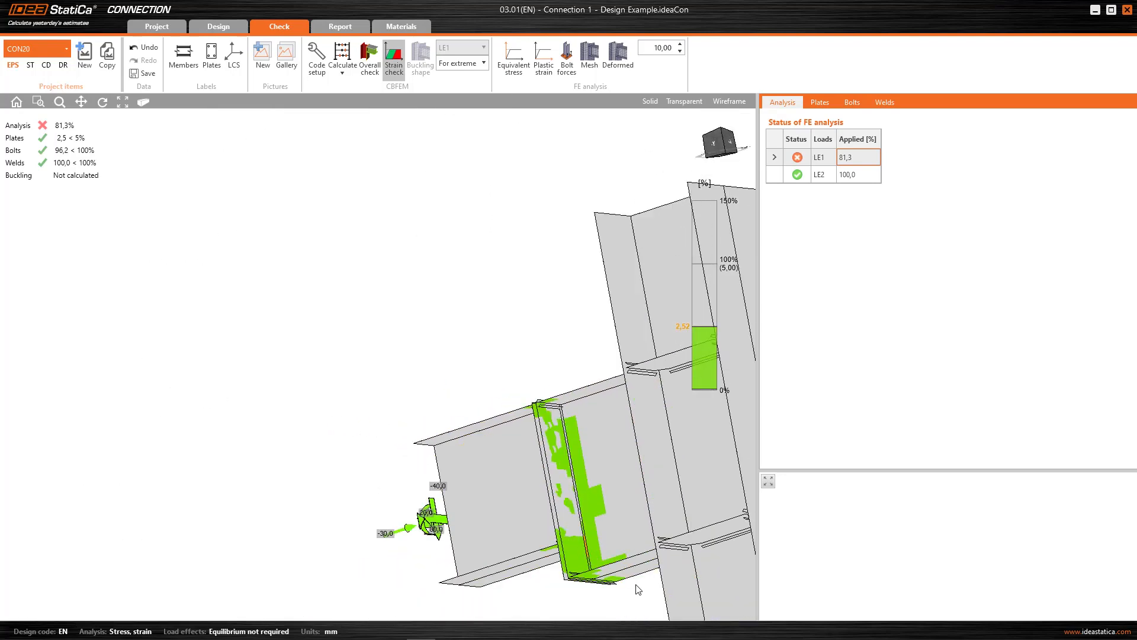
{"action": "middle_click_drag", "start_coordinate": [635, 590], "coordinate": [459, 503]}
{"action": "scroll", "coordinate": [401, 470], "scroll_direction": "up", "scroll_amount": 3}
{"action": "scroll", "coordinate": [403, 449], "scroll_direction": "up", "scroll_amount": 3}
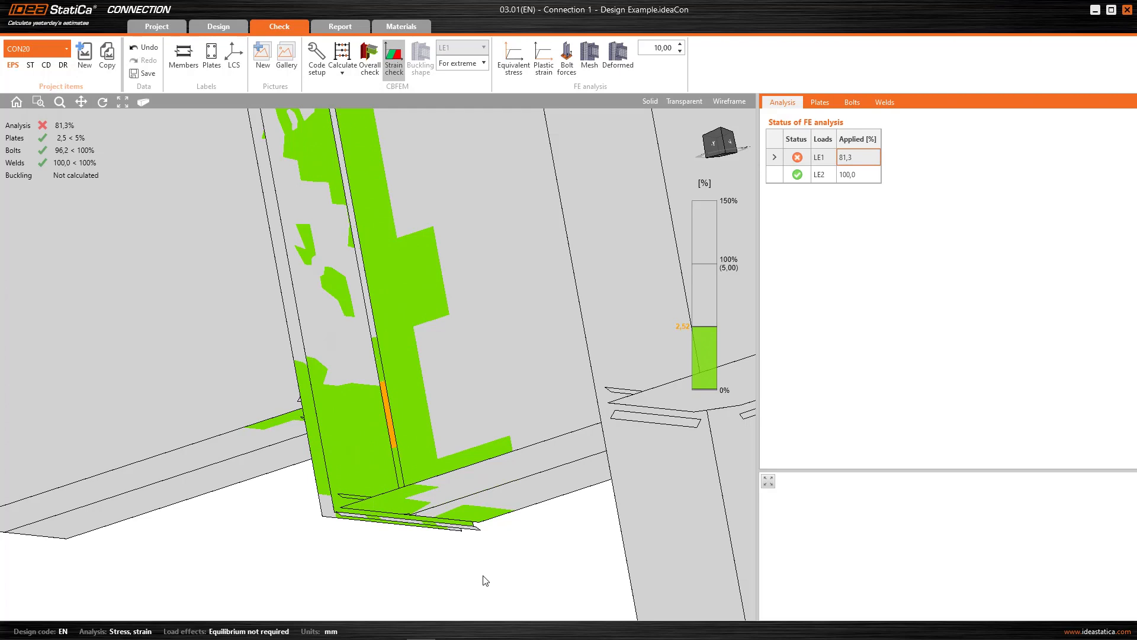
{"action": "scroll", "coordinate": [462, 391], "scroll_direction": "down", "scroll_amount": 3}
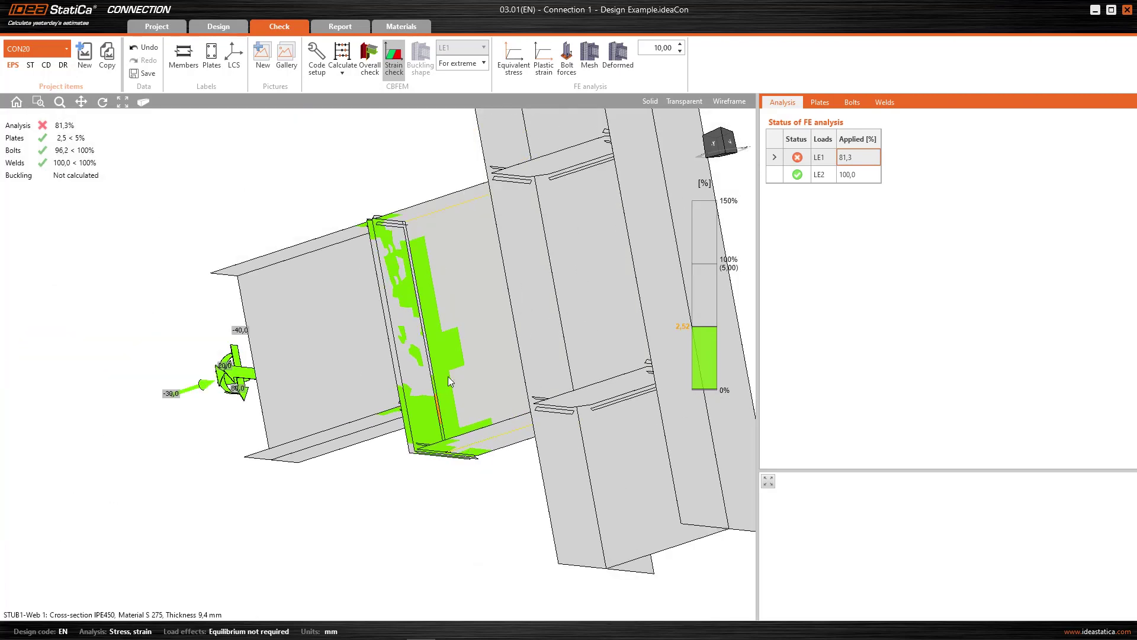
{"action": "left_click", "coordinate": [16, 102]}
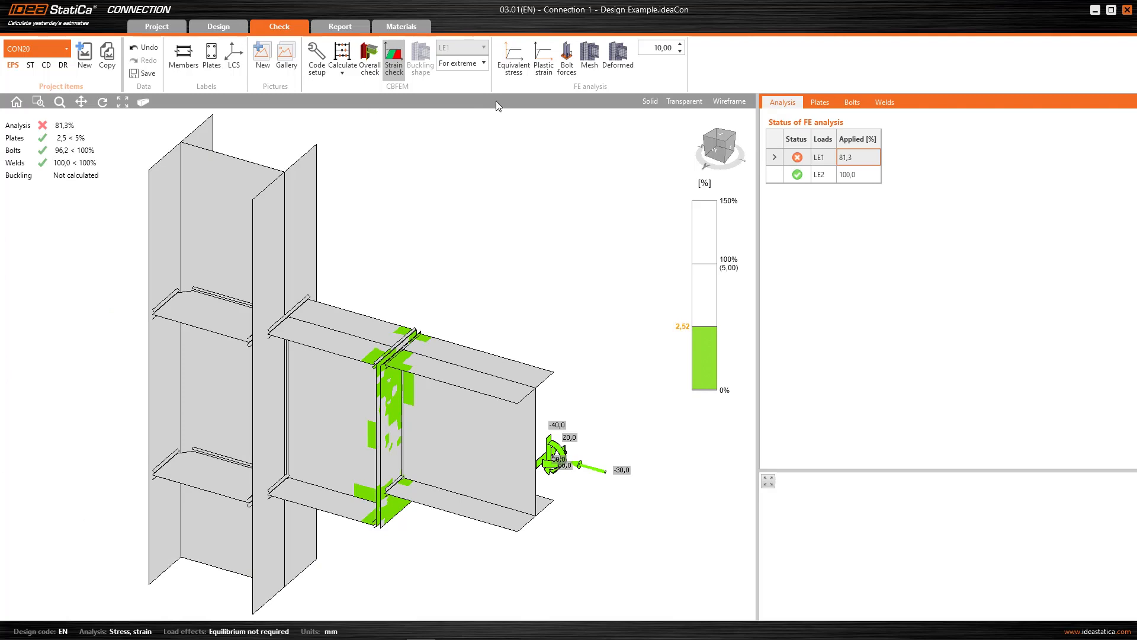
{"action": "left_click", "coordinate": [507, 49]}
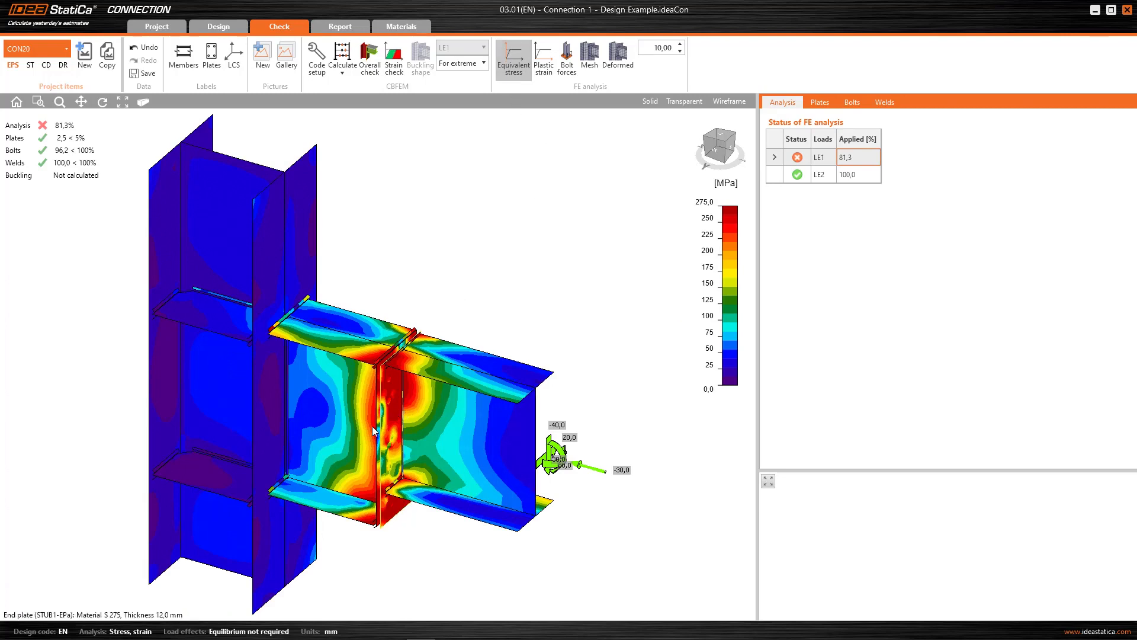
{"action": "scroll", "coordinate": [372, 427], "scroll_direction": "up", "scroll_amount": 1}
{"action": "scroll", "coordinate": [372, 427], "scroll_direction": "up", "scroll_amount": 1}
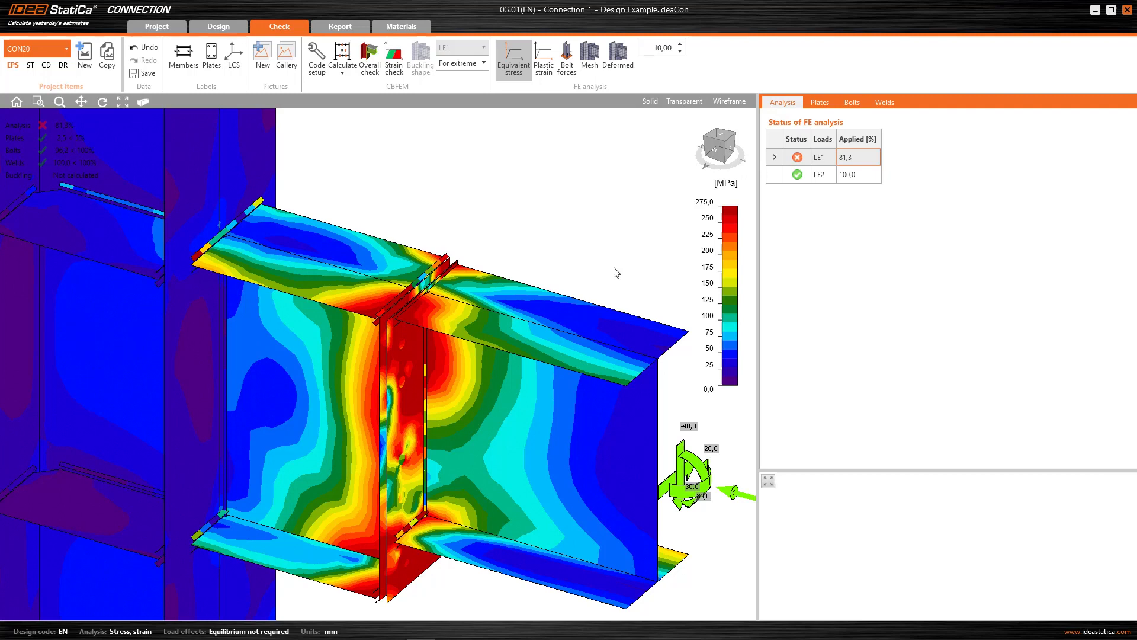
- Pan and orbit the equivalent stress contours, then return to the full view of the connection
{"action": "middle_click_drag", "start_coordinate": [602, 287], "coordinate": [557, 267]}
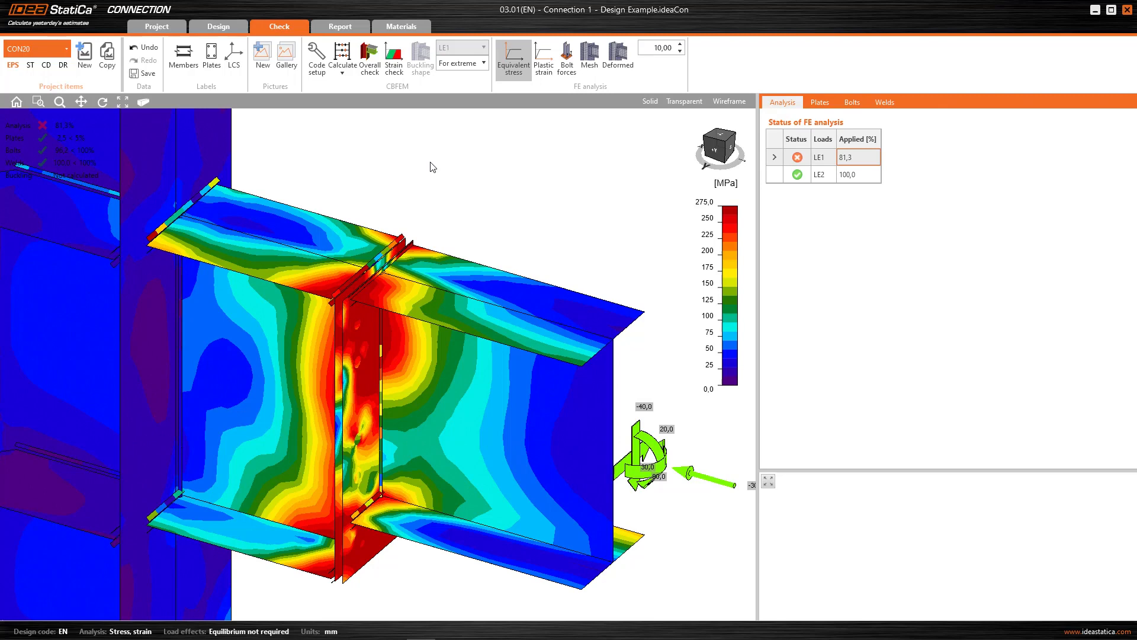
{"action": "scroll", "coordinate": [432, 167], "scroll_direction": "down", "scroll_amount": 1}
{"action": "scroll", "coordinate": [418, 172], "scroll_direction": "down", "scroll_amount": 1}
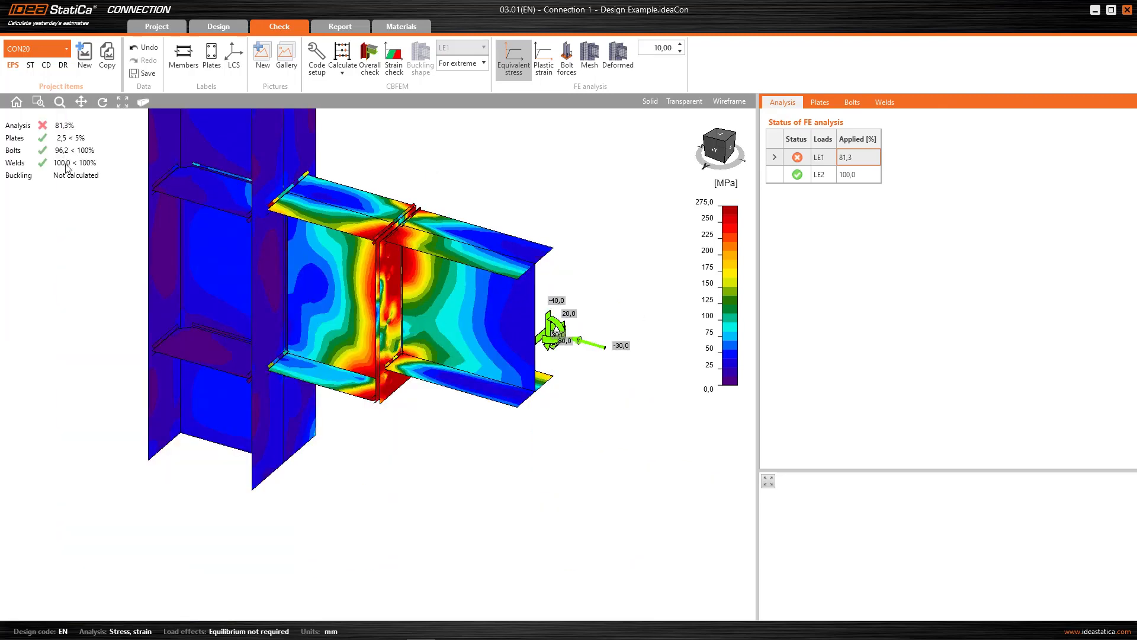
{"action": "scroll", "coordinate": [44, 178], "scroll_direction": "up", "scroll_amount": 1}
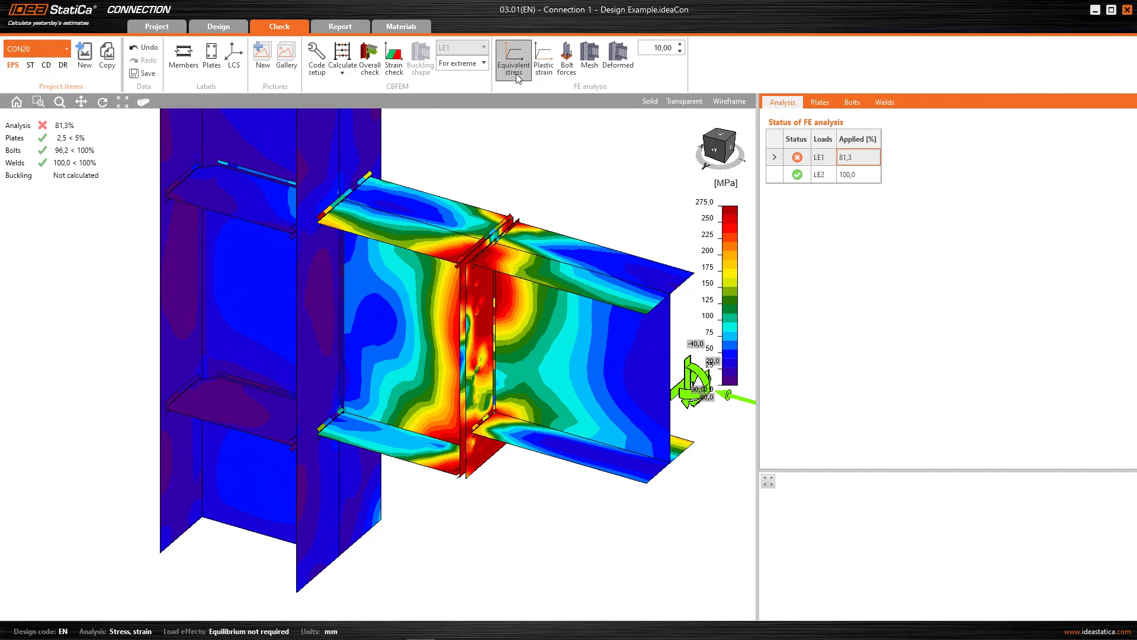
{"action": "middle_click_drag", "start_coordinate": [505, 172], "coordinate": [483, 233]}
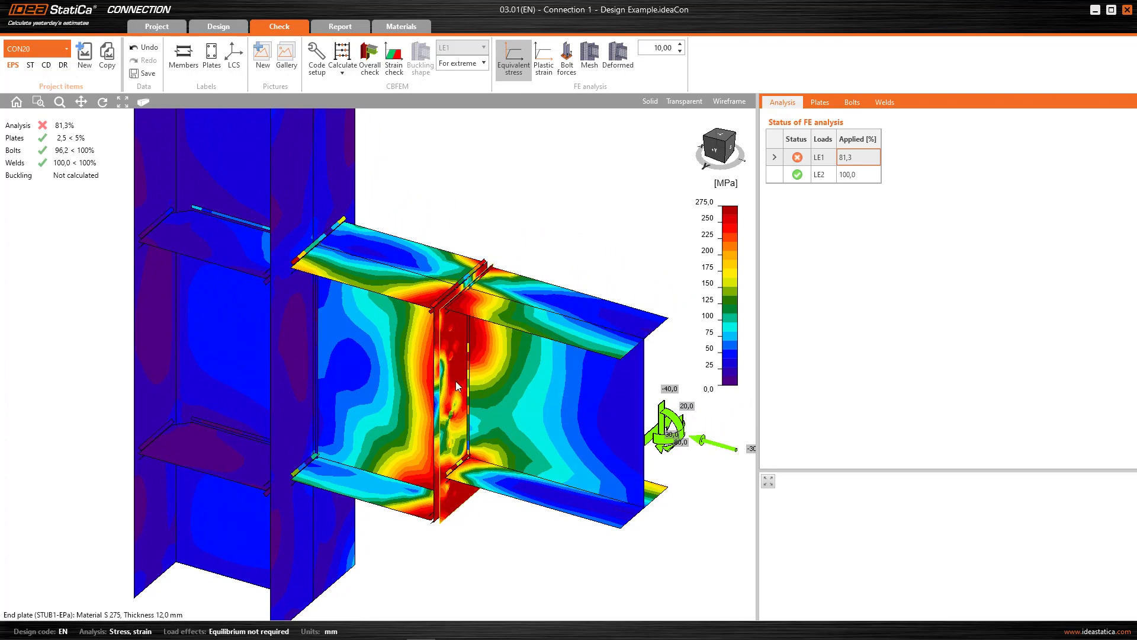
{"action": "scroll", "coordinate": [454, 384], "scroll_direction": "up", "scroll_amount": 3}
{"action": "right_click_drag", "start_coordinate": [452, 382], "coordinate": [375, 335]}
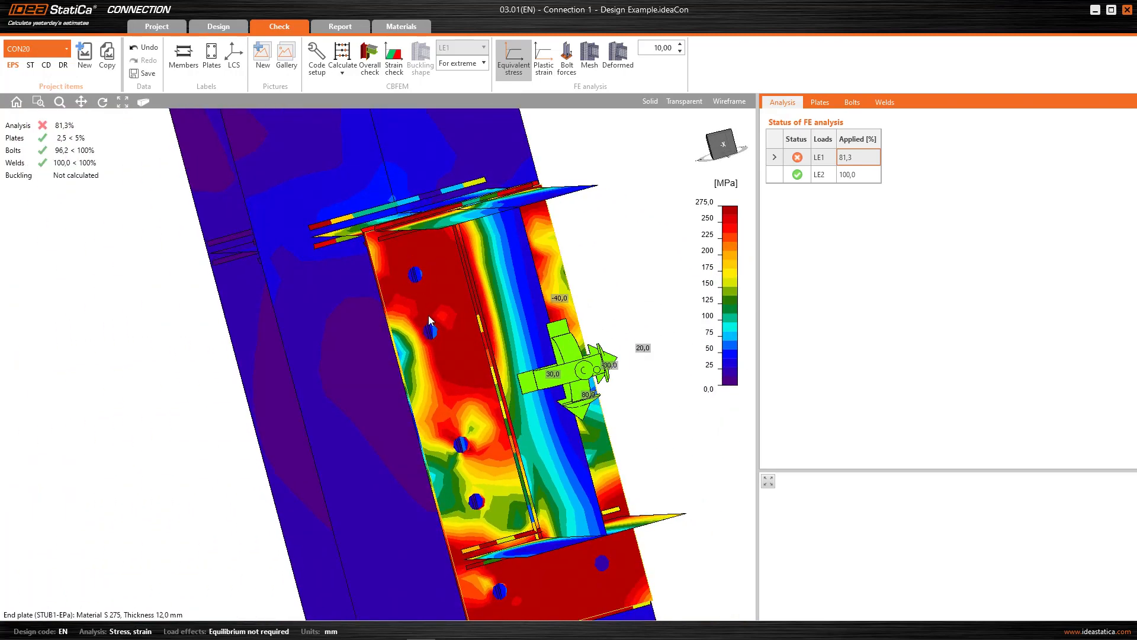
{"action": "right_click_drag", "start_coordinate": [438, 293], "coordinate": [529, 349]}
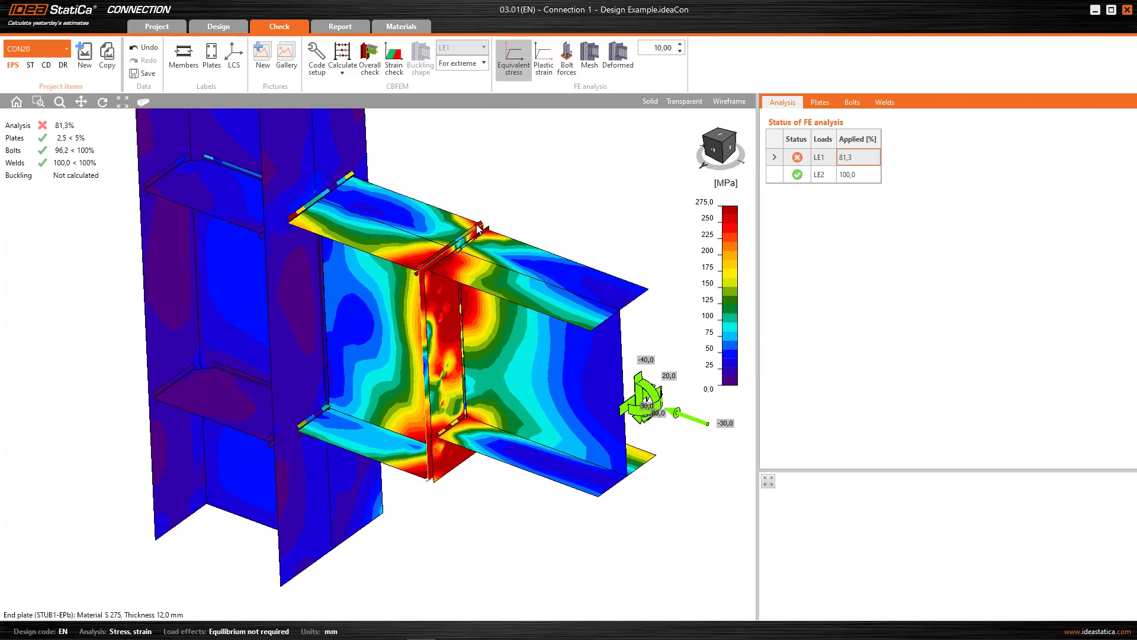
{"action": "scroll", "coordinate": [504, 232], "scroll_direction": "up", "scroll_amount": 3}
{"action": "scroll", "coordinate": [504, 233], "scroll_direction": "up", "scroll_amount": 2}
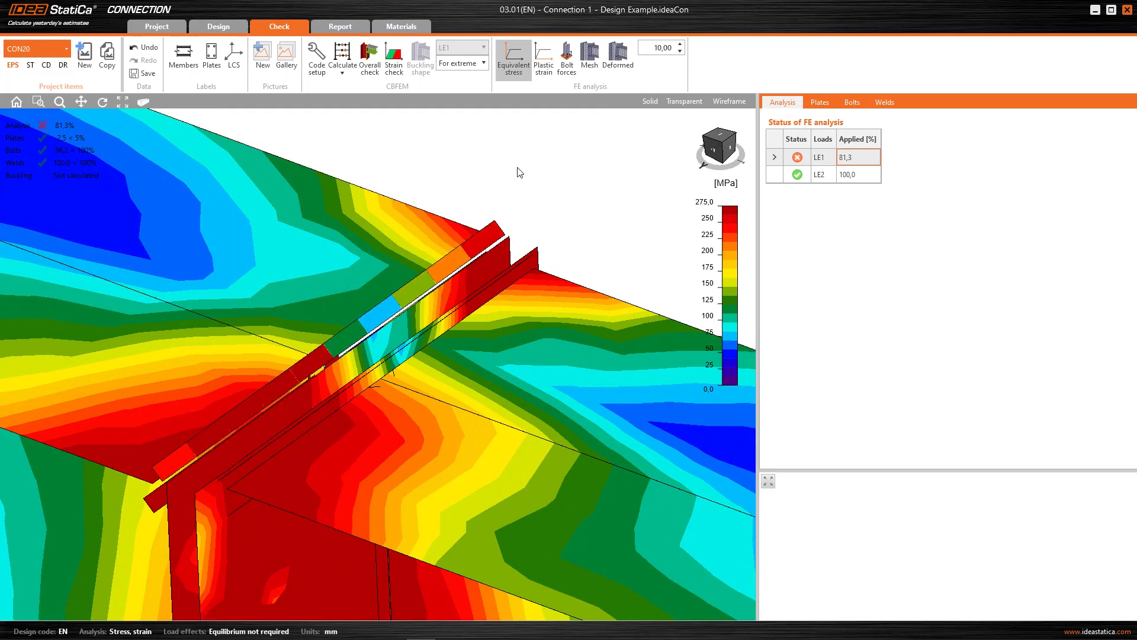
{"action": "scroll", "coordinate": [520, 172], "scroll_direction": "down", "scroll_amount": 2}
{"action": "scroll", "coordinate": [414, 188], "scroll_direction": "down", "scroll_amount": 2}
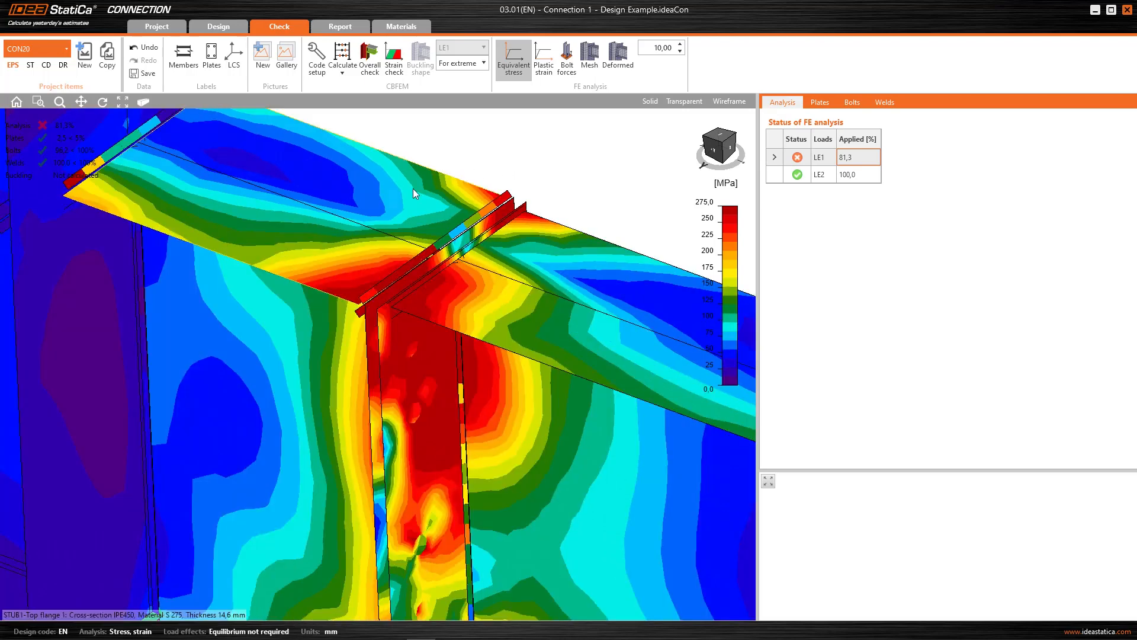
{"action": "scroll", "coordinate": [357, 192], "scroll_direction": "down", "scroll_amount": 2}
{"action": "scroll", "coordinate": [356, 194], "scroll_direction": "down", "scroll_amount": 1}
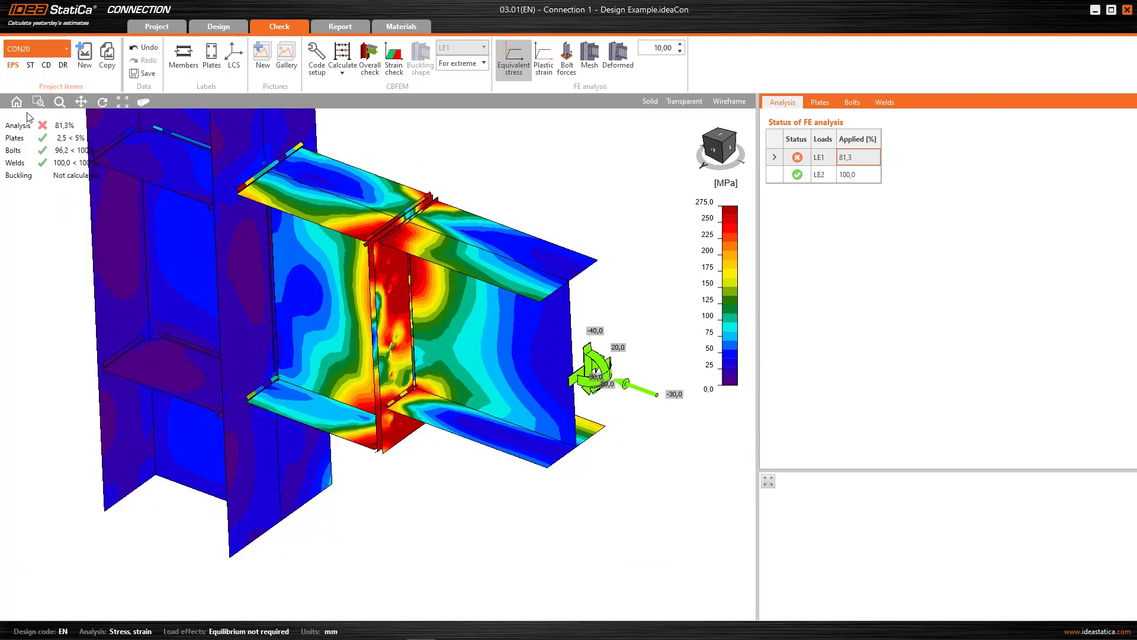
{"action": "left_click", "coordinate": [16, 102]}
- Show plastic strain for LE1, inspect the end plate zones, and return to the default view
{"action": "left_click", "coordinate": [543, 58]}
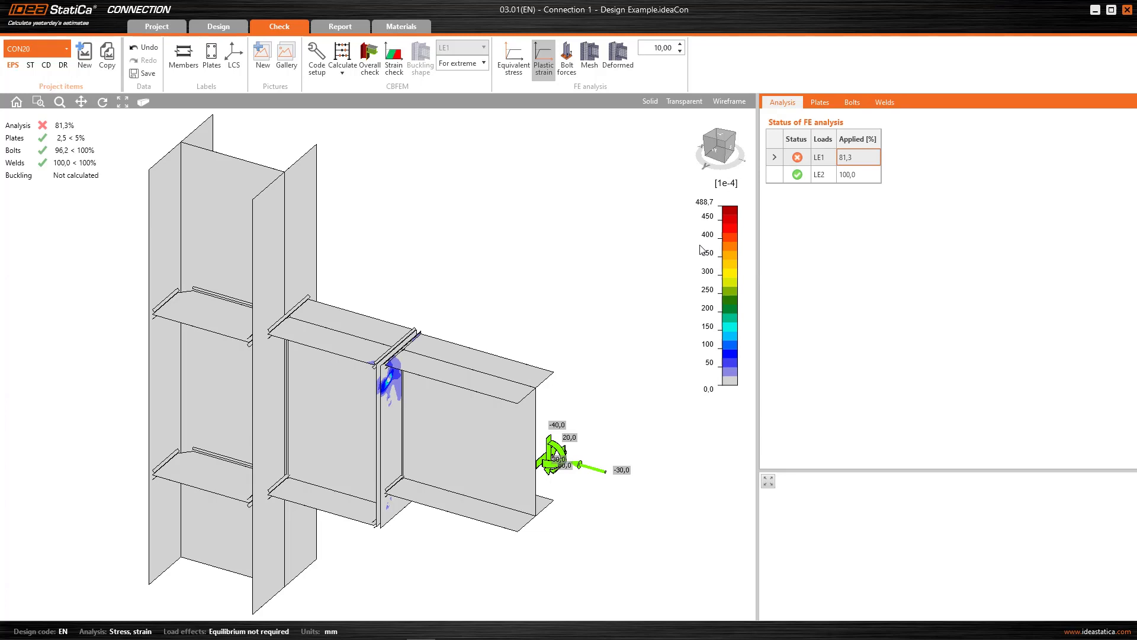
{"action": "scroll", "coordinate": [379, 398], "scroll_direction": "up", "scroll_amount": 2}
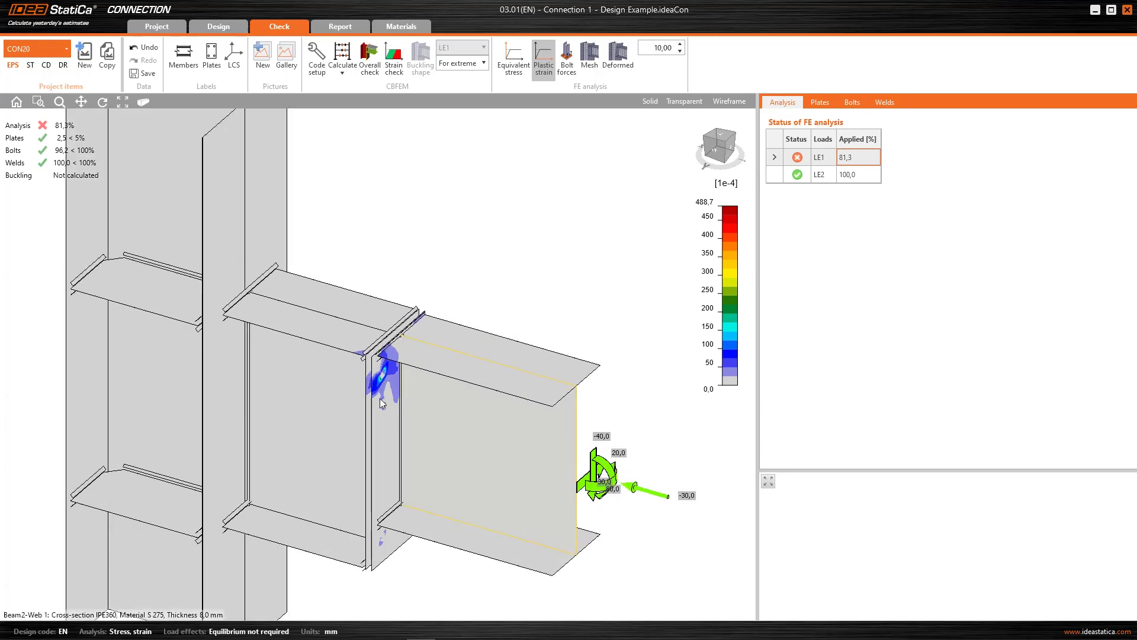
{"action": "scroll", "coordinate": [374, 395], "scroll_direction": "up", "scroll_amount": 3}
{"action": "right_click_drag", "start_coordinate": [408, 483], "coordinate": [333, 436]}
{"action": "scroll", "coordinate": [330, 436], "scroll_direction": "up", "scroll_amount": 2}
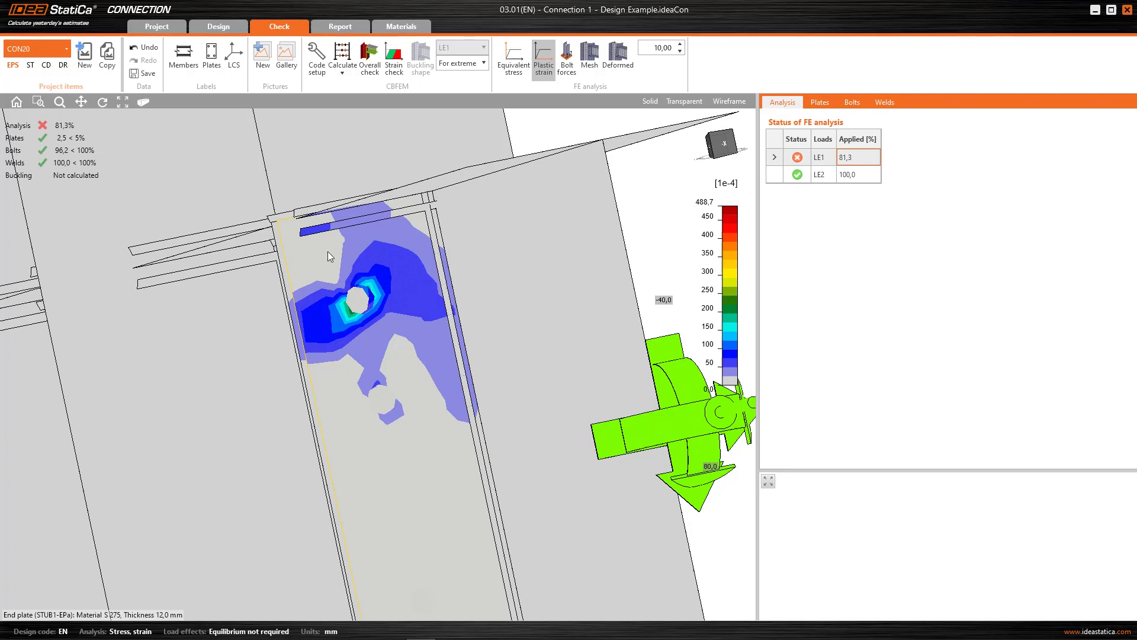
{"action": "scroll", "coordinate": [326, 252], "scroll_direction": "down", "scroll_amount": 1}
{"action": "scroll", "coordinate": [326, 255], "scroll_direction": "down", "scroll_amount": 1}
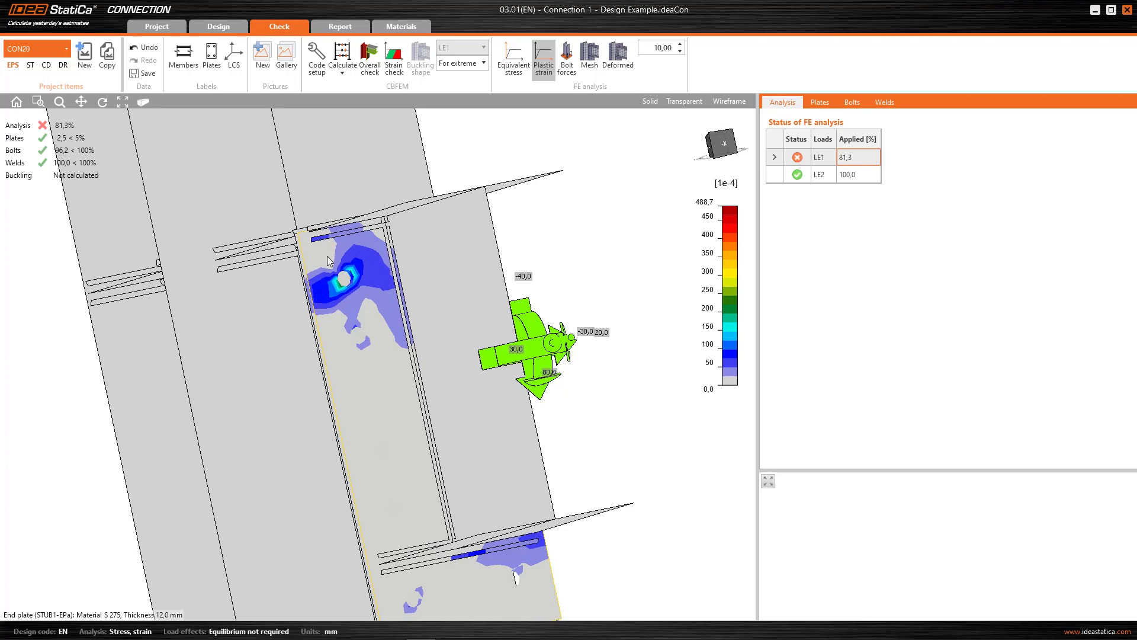
{"action": "mouse_move", "coordinate": [492, 327]}
{"action": "right_mouse_down"}
{"action": "mouse_move", "coordinate": [480, 407]}
{"action": "mouse_move", "coordinate": [467, 406]}
{"action": "right_mouse_up"}
{"action": "scroll", "coordinate": [525, 338], "scroll_direction": "up", "scroll_amount": 2}
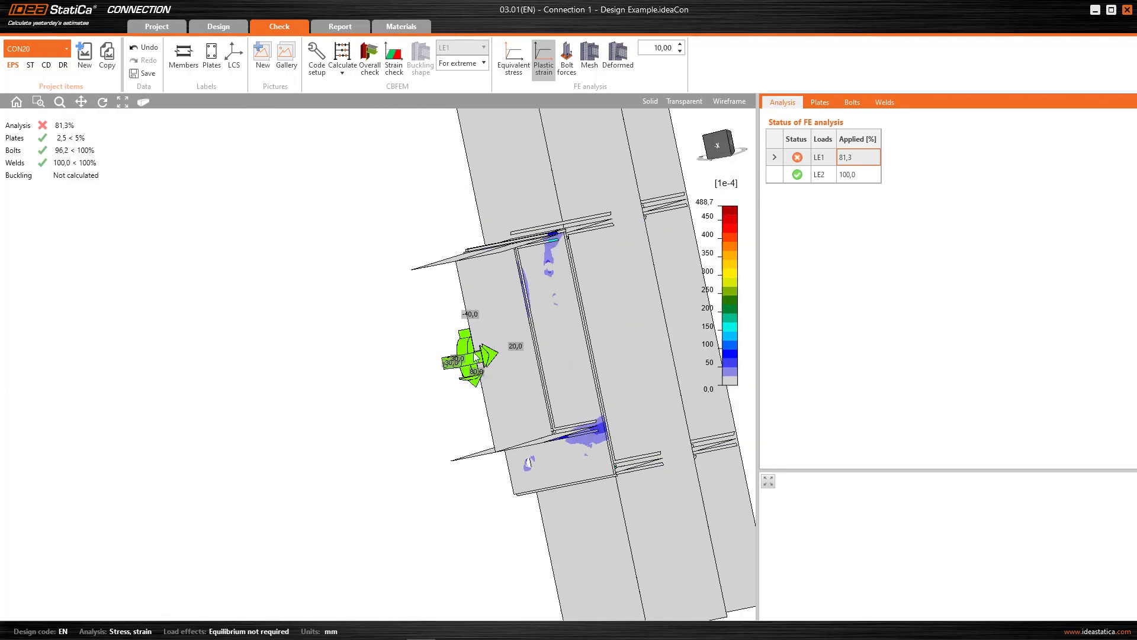
{"action": "scroll", "coordinate": [579, 282], "scroll_direction": "up", "scroll_amount": 2}
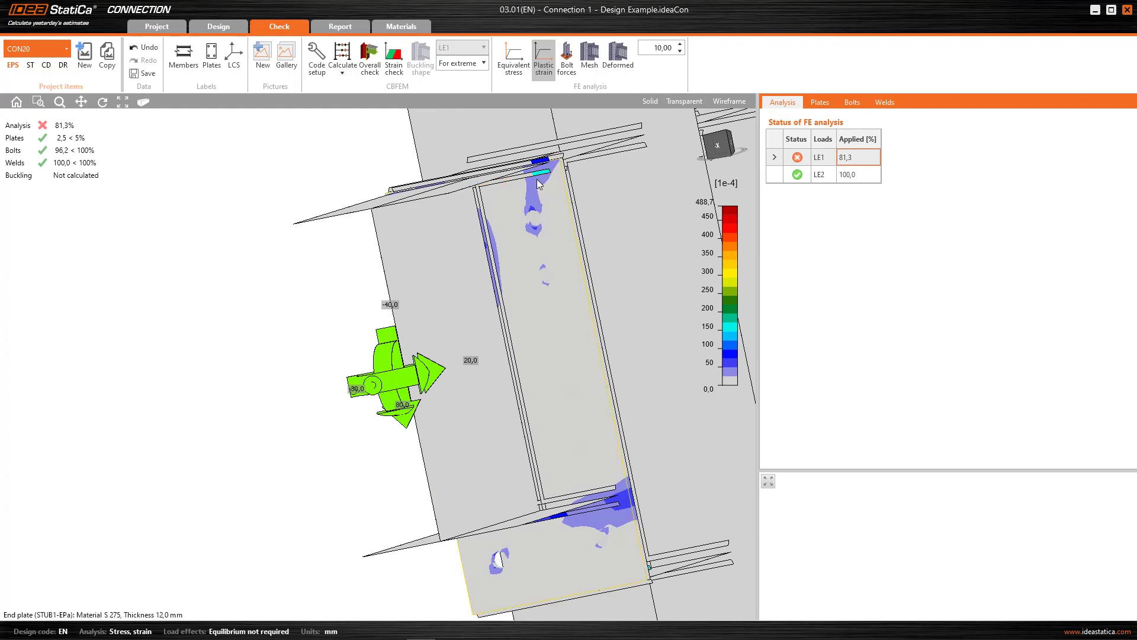
{"action": "right_click_drag", "start_coordinate": [397, 253], "coordinate": [338, 376]}
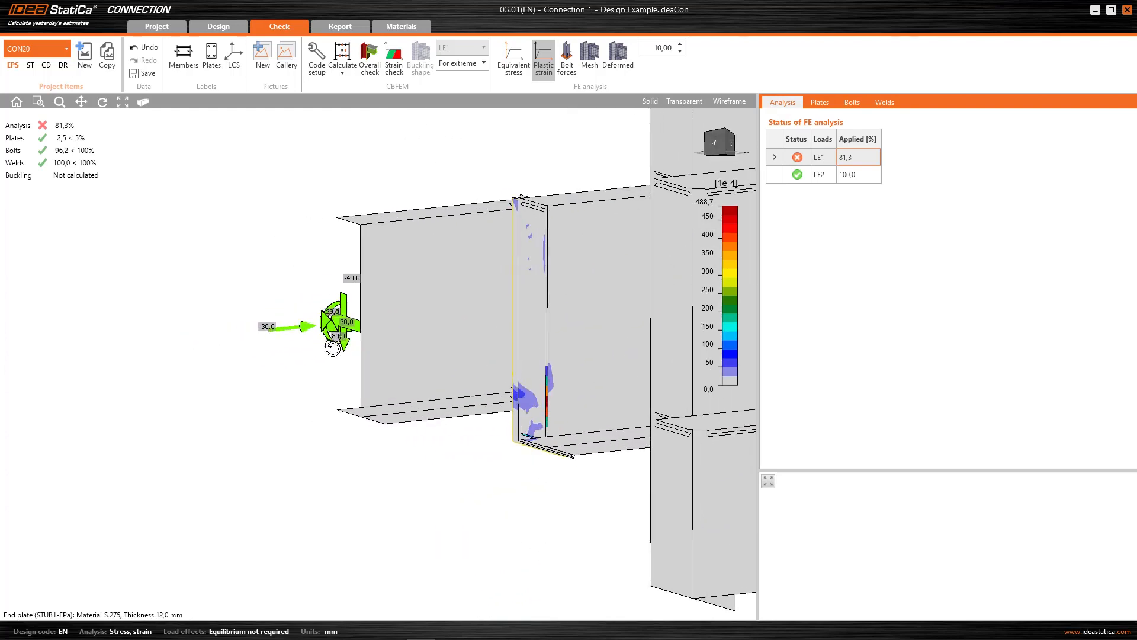
{"action": "scroll", "coordinate": [586, 422], "scroll_direction": "up", "scroll_amount": 3}
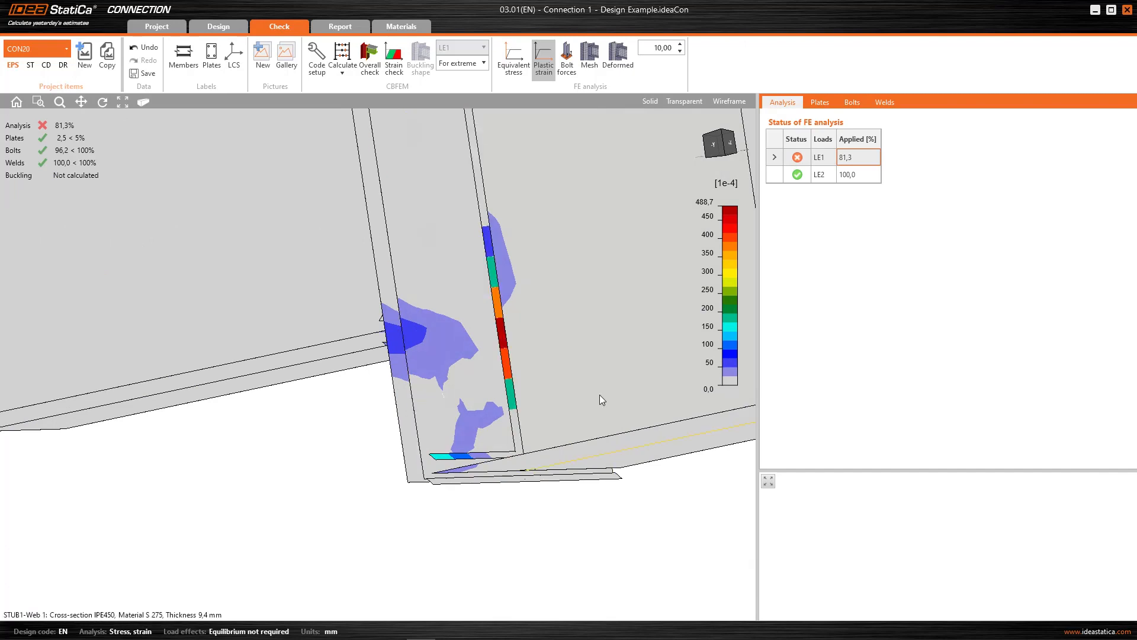
{"action": "scroll", "coordinate": [338, 298], "scroll_direction": "down", "scroll_amount": 2}
{"action": "scroll", "coordinate": [338, 298], "scroll_direction": "down", "scroll_amount": 2}
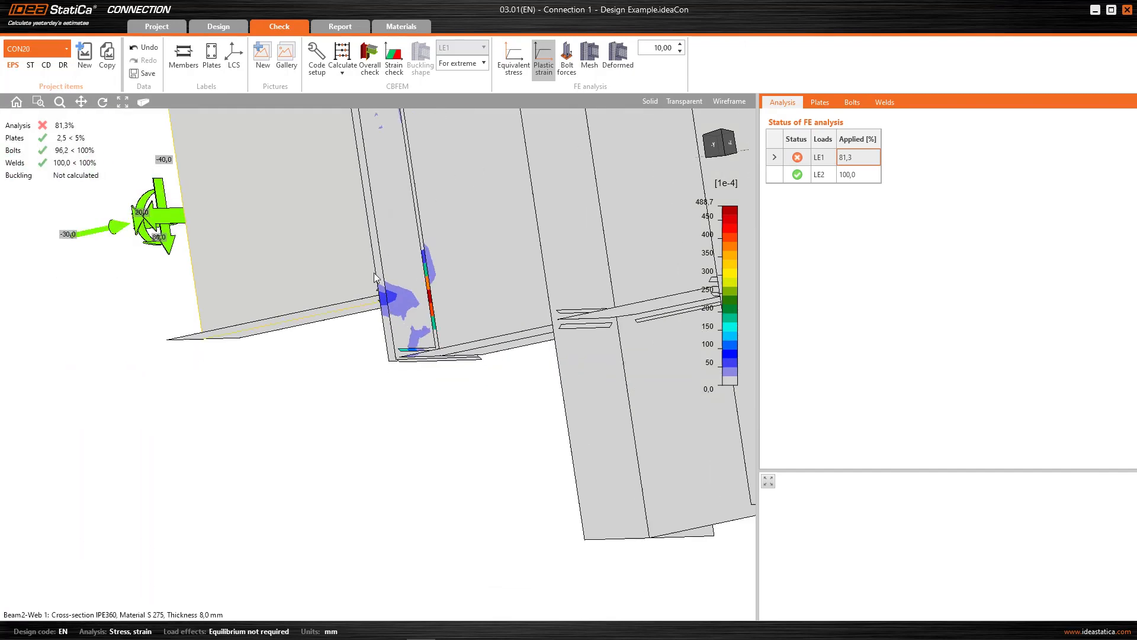
{"action": "scroll", "coordinate": [336, 302], "scroll_direction": "down", "scroll_amount": 1}
{"action": "scroll", "coordinate": [336, 302], "scroll_direction": "down", "scroll_amount": 1}
{"action": "right_click_drag", "start_coordinate": [302, 302], "coordinate": [238, 126]}
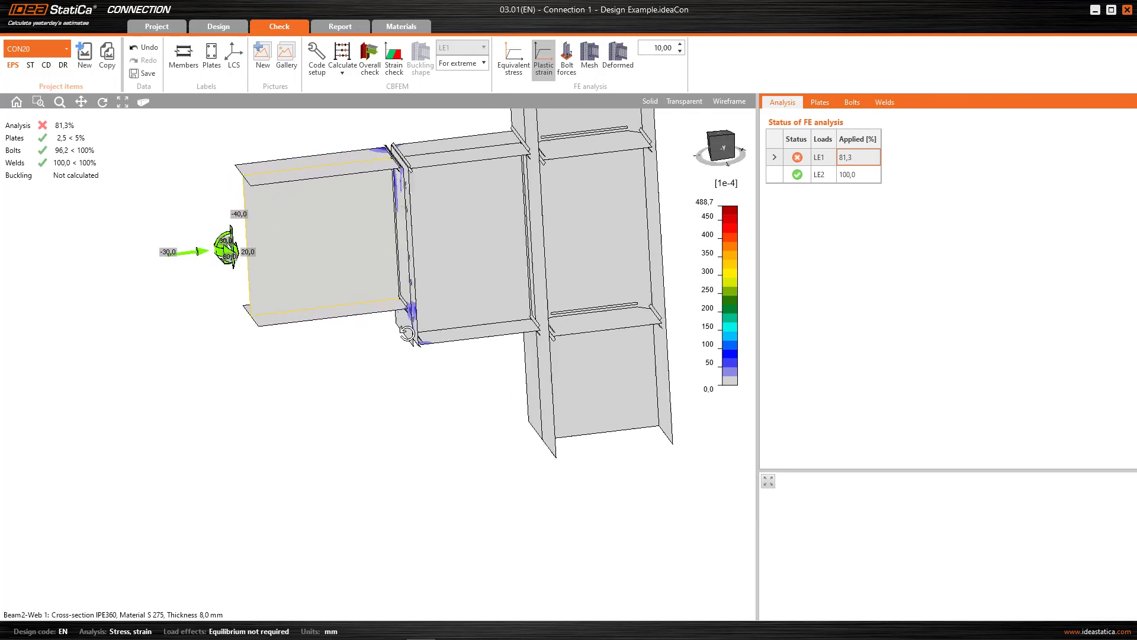
{"action": "left_click", "coordinate": [16, 102]}
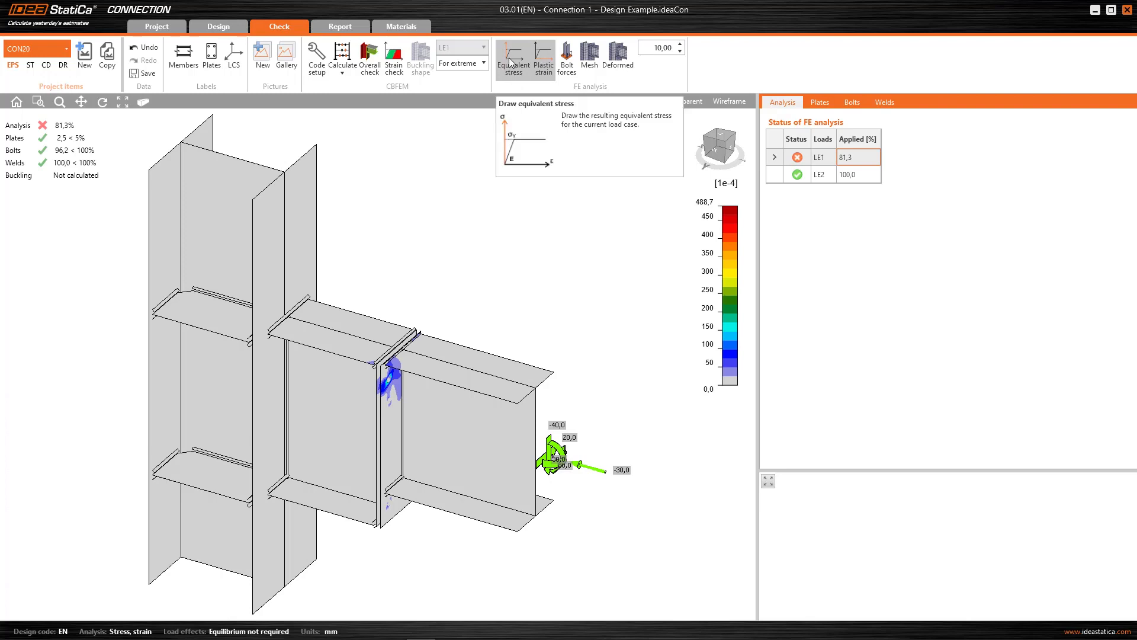
- Show bolt axial forces (B2 87.0 down to B10 62.9 kN) in a straight front view
{"action": "left_click", "coordinate": [573, 59]}
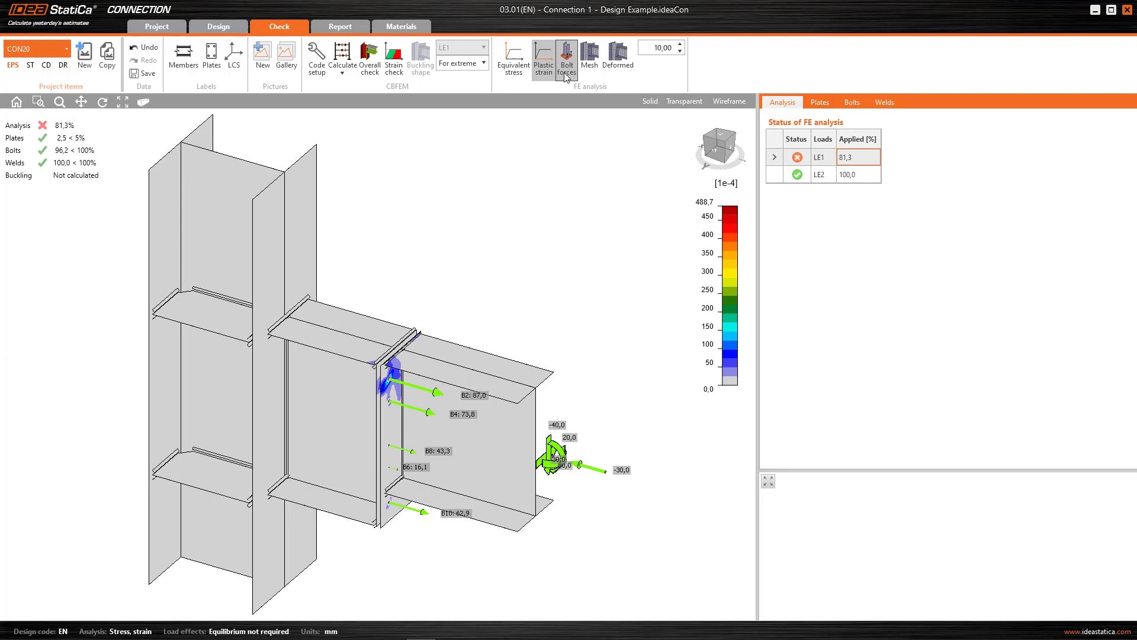
{"action": "scroll", "coordinate": [464, 437], "scroll_direction": "up", "scroll_amount": 2}
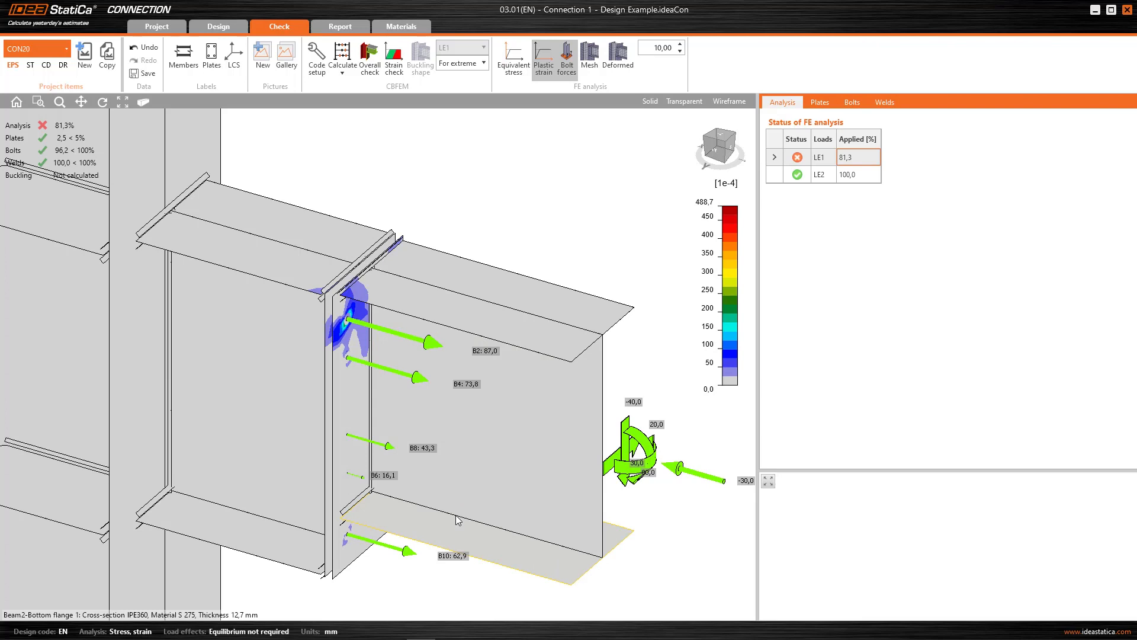
{"action": "scroll", "coordinate": [472, 467], "scroll_direction": "down", "scroll_amount": 2}
{"action": "right_click_drag", "start_coordinate": [428, 465], "coordinate": [437, 388]}
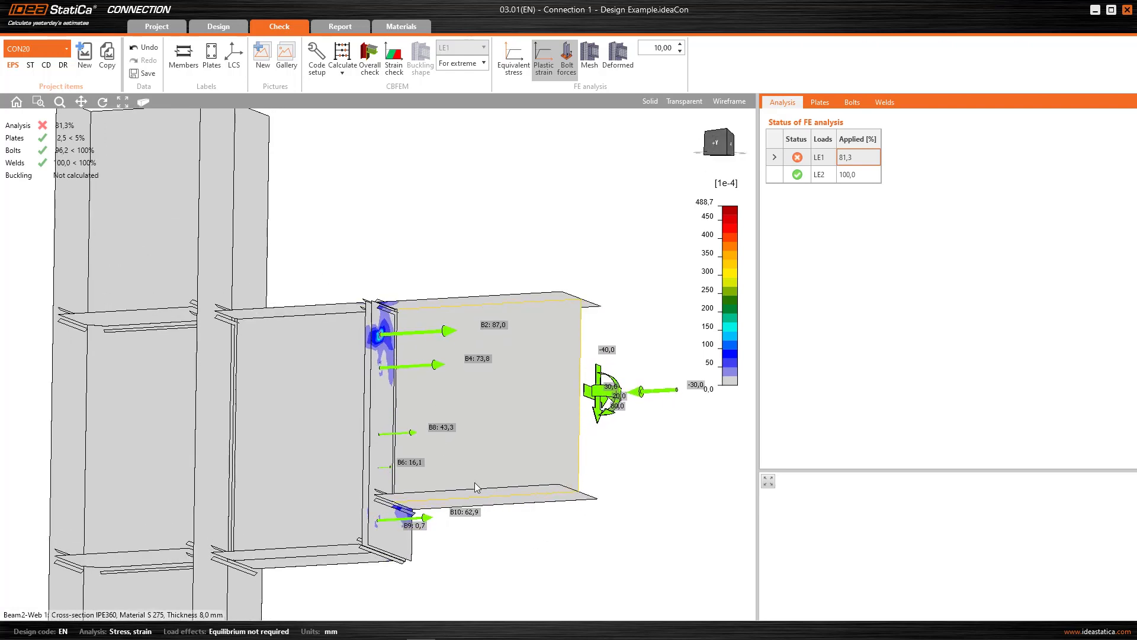
{"action": "scroll", "coordinate": [481, 503], "scroll_direction": "up", "scroll_amount": 2}
{"action": "scroll", "coordinate": [586, 426], "scroll_direction": "down", "scroll_amount": 1}
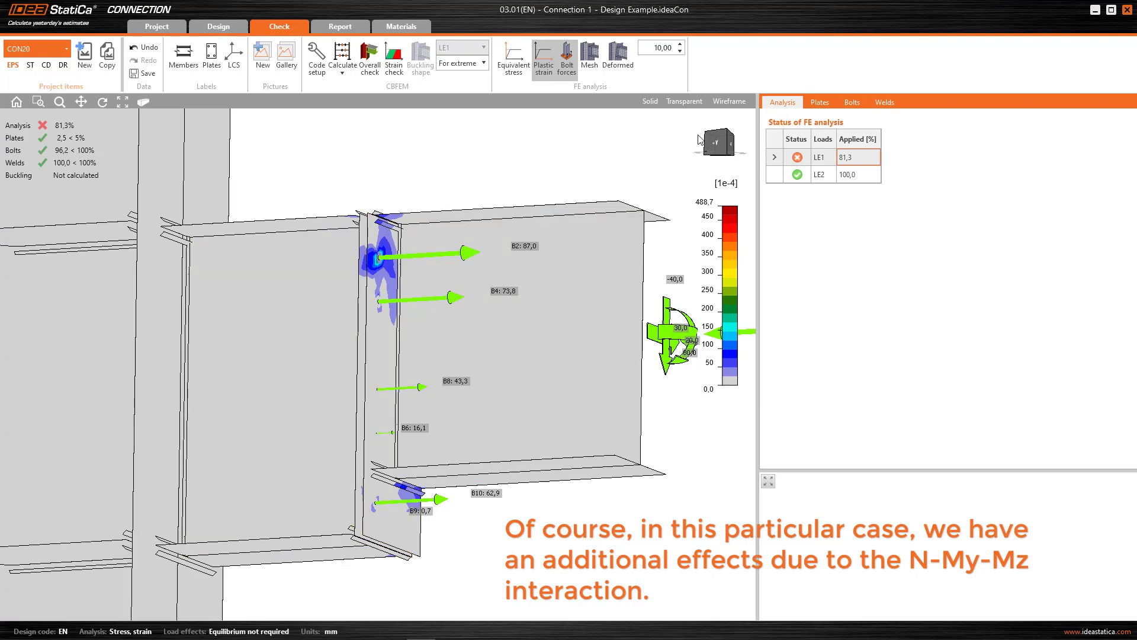
{"action": "left_click", "coordinate": [715, 142]}
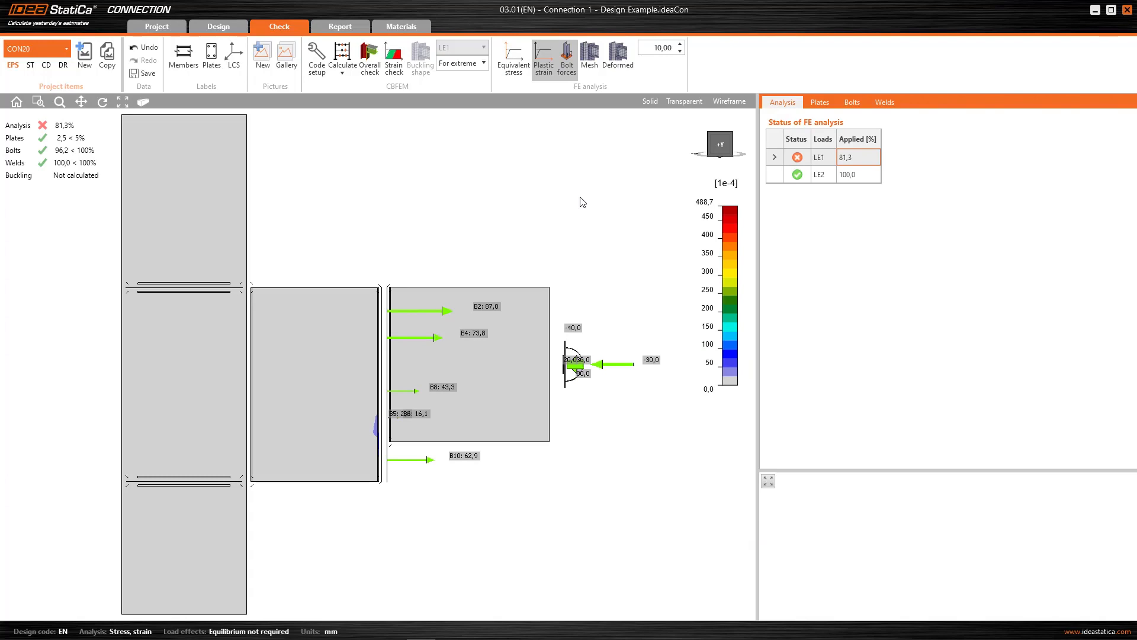
{"action": "left_click", "coordinate": [614, 64]}
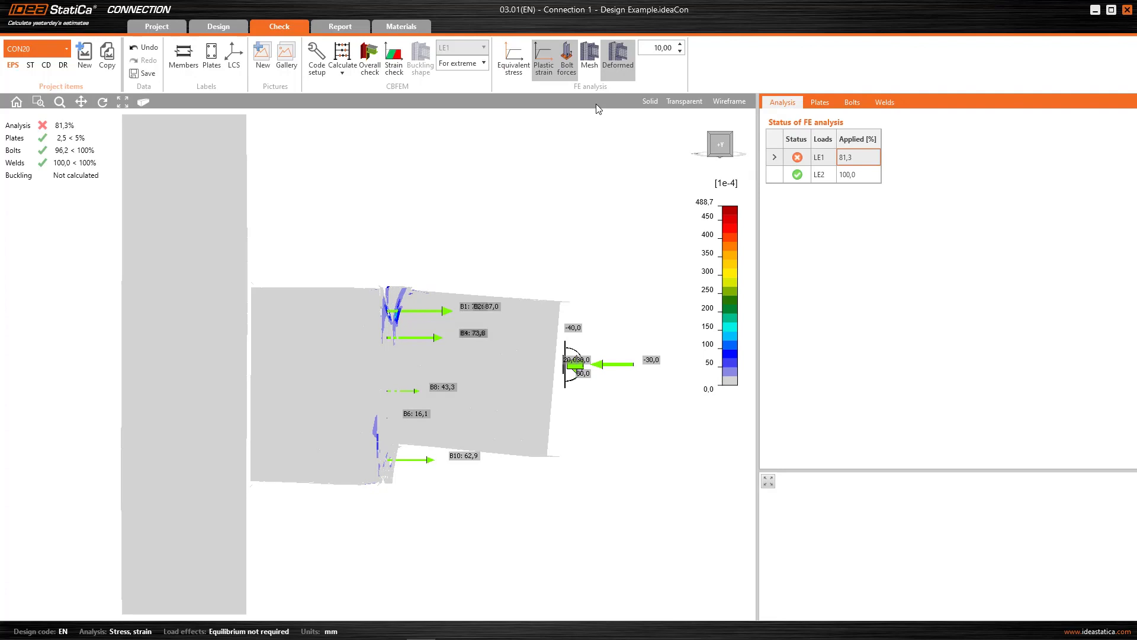
{"action": "left_click", "coordinate": [590, 70]}
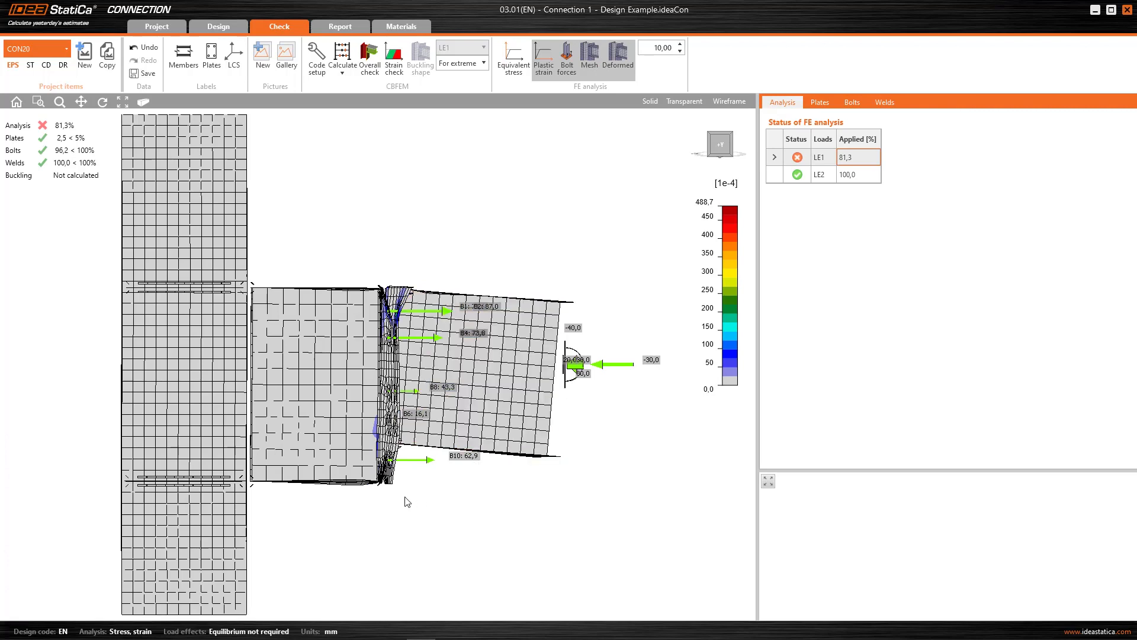
{"action": "scroll", "coordinate": [404, 497], "scroll_direction": "up", "scroll_amount": 3}
{"action": "scroll", "coordinate": [388, 496], "scroll_direction": "up", "scroll_amount": 1}
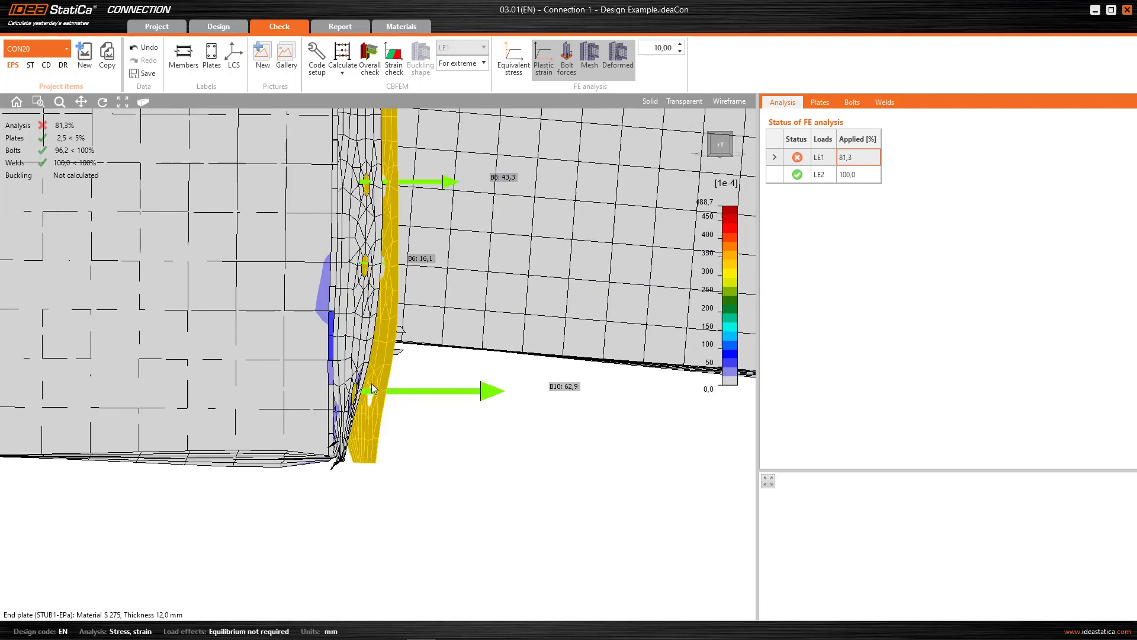
{"action": "mouse_move", "coordinate": [367, 420]}
{"action": "right_mouse_down"}
{"action": "mouse_move", "coordinate": [130, 424]}
{"action": "mouse_move", "coordinate": [320, 417]}
{"action": "right_mouse_up"}
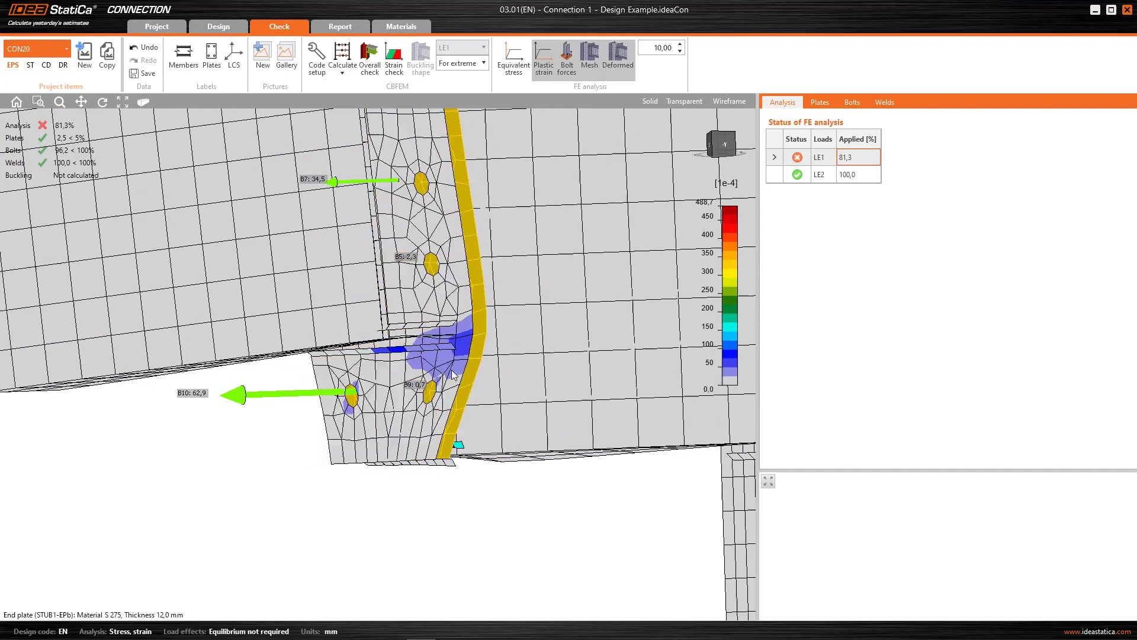
{"action": "mouse_move", "coordinate": [465, 349]}
{"action": "right_mouse_down"}
{"action": "mouse_move", "coordinate": [414, 213]}
{"action": "mouse_move", "coordinate": [415, 285]}
{"action": "mouse_move", "coordinate": [457, 344]}
{"action": "mouse_move", "coordinate": [486, 358]}
{"action": "mouse_move", "coordinate": [369, 484]}
{"action": "right_mouse_up"}
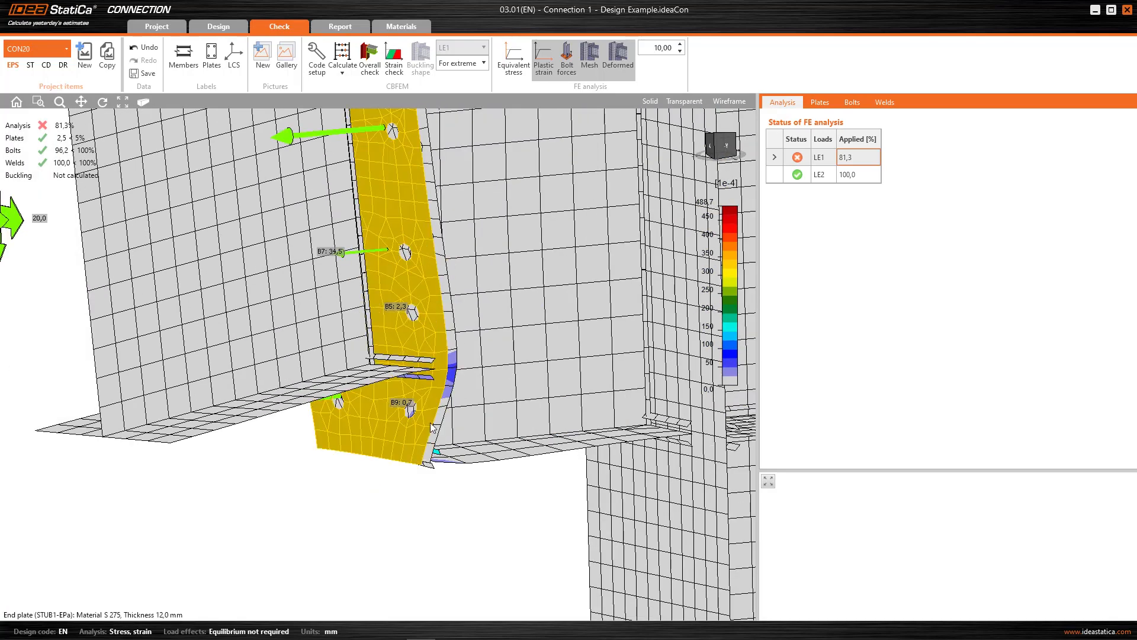
{"action": "mouse_move", "coordinate": [431, 422]}
{"action": "right_mouse_down"}
{"action": "mouse_move", "coordinate": [400, 464]}
{"action": "mouse_move", "coordinate": [335, 467]}
{"action": "mouse_move", "coordinate": [356, 467]}
{"action": "right_mouse_up"}
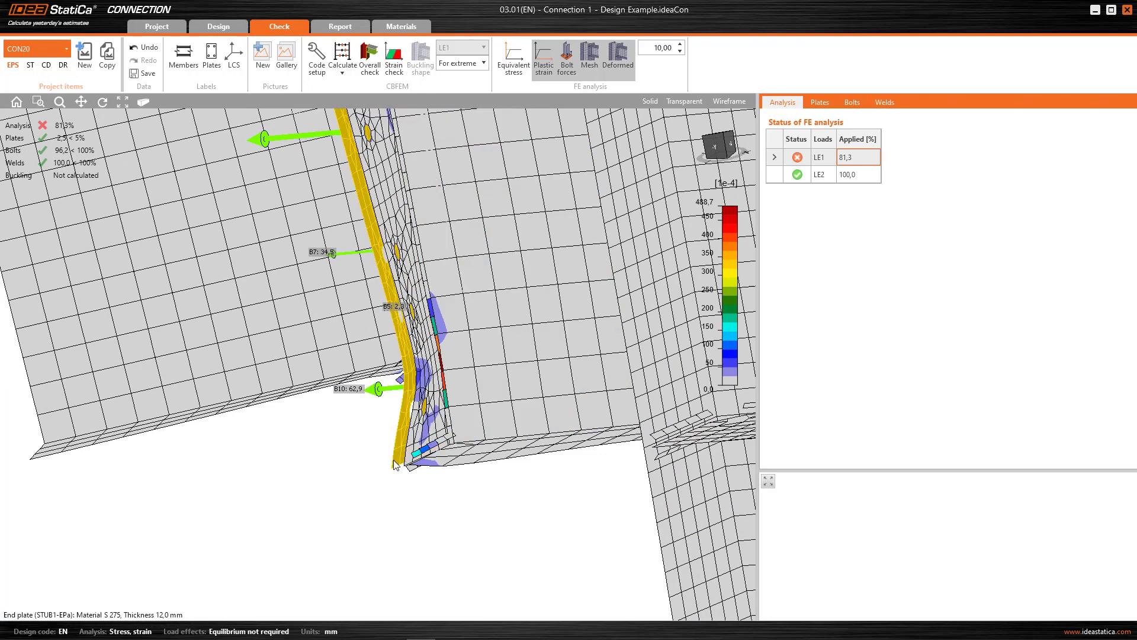
{"action": "mouse_move", "coordinate": [393, 465]}
{"action": "right_mouse_down"}
{"action": "mouse_move", "coordinate": [454, 424]}
{"action": "mouse_move", "coordinate": [443, 448]}
{"action": "right_mouse_up"}
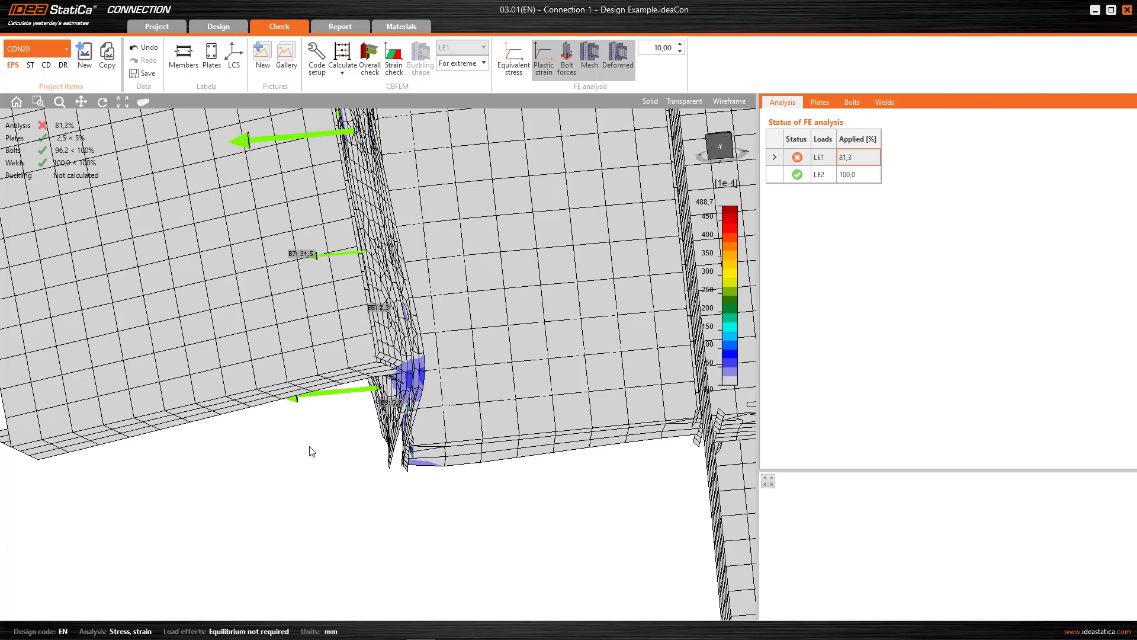
- Show equivalent stress contours (0–275 MPa) for LE1 across beam, end plate and column
{"action": "left_click", "coordinate": [522, 55]}
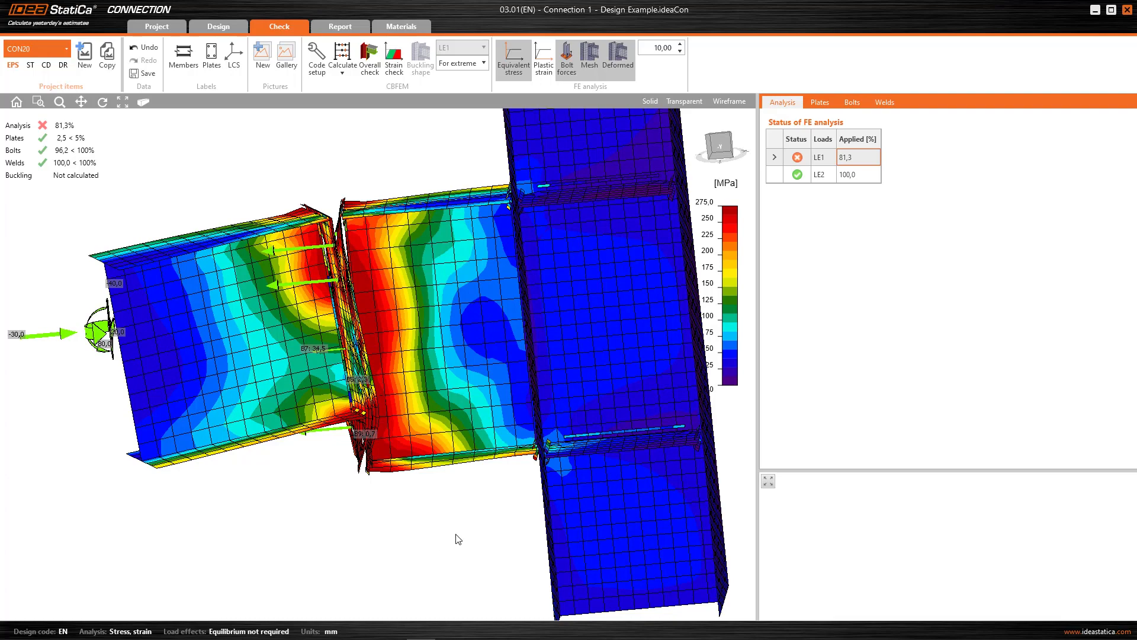
{"action": "mouse_move", "coordinate": [429, 458]}
{"action": "right_mouse_down"}
{"action": "mouse_move", "coordinate": [463, 420]}
{"action": "mouse_move", "coordinate": [452, 178]}
{"action": "right_mouse_up"}
{"action": "scroll", "coordinate": [452, 204], "scroll_direction": "up", "scroll_amount": 5}
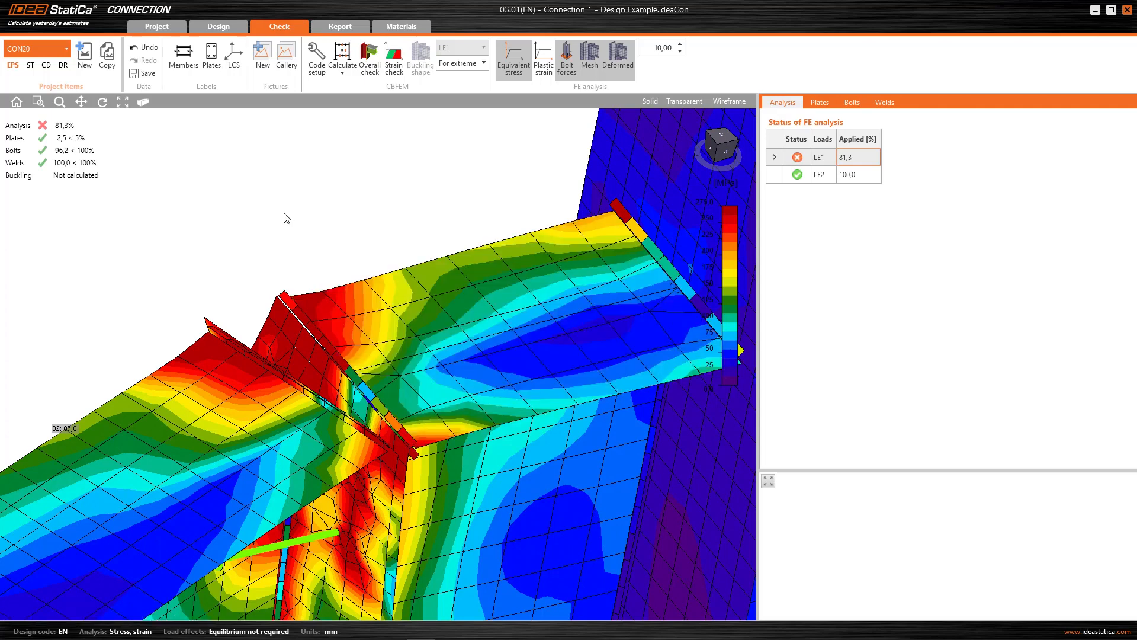
{"action": "scroll", "coordinate": [286, 218], "scroll_direction": "down", "scroll_amount": 2}
{"action": "scroll", "coordinate": [151, 333], "scroll_direction": "up", "scroll_amount": 1}
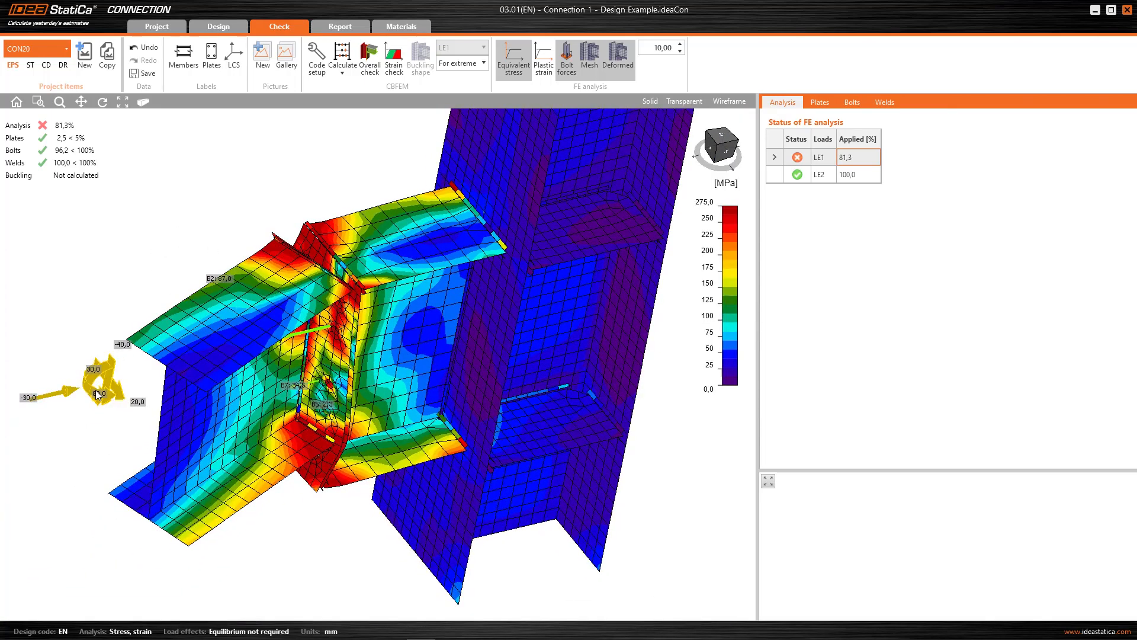
{"action": "scroll", "coordinate": [173, 374], "scroll_direction": "up", "scroll_amount": 1}
{"action": "scroll", "coordinate": [178, 372], "scroll_direction": "up", "scroll_amount": 1}
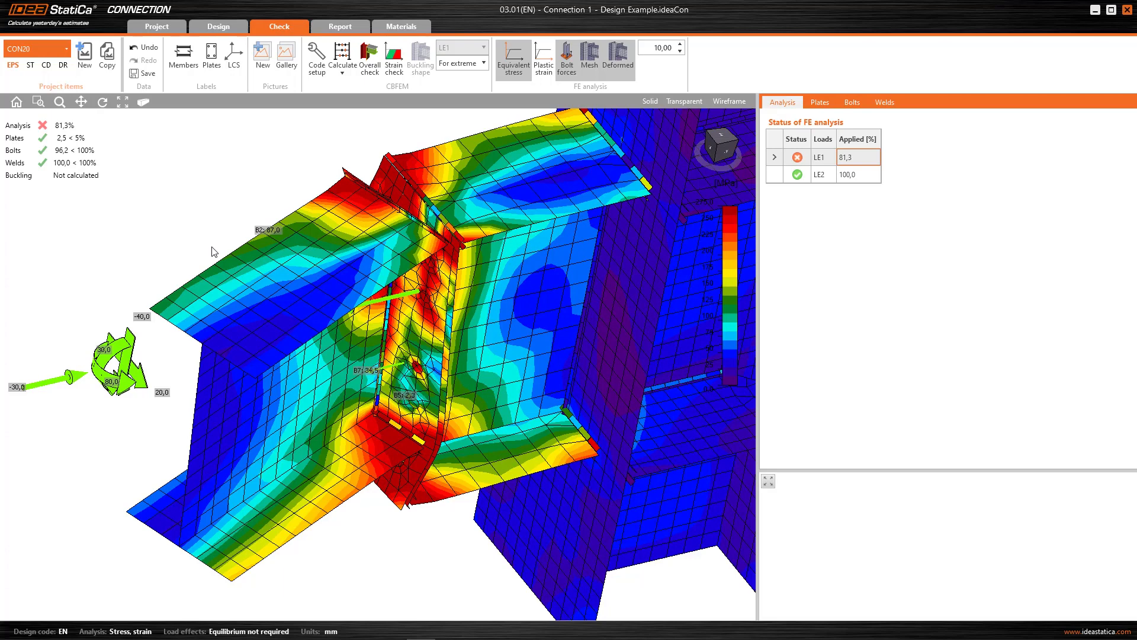
{"action": "scroll", "coordinate": [178, 306], "scroll_direction": "up", "scroll_amount": 3}
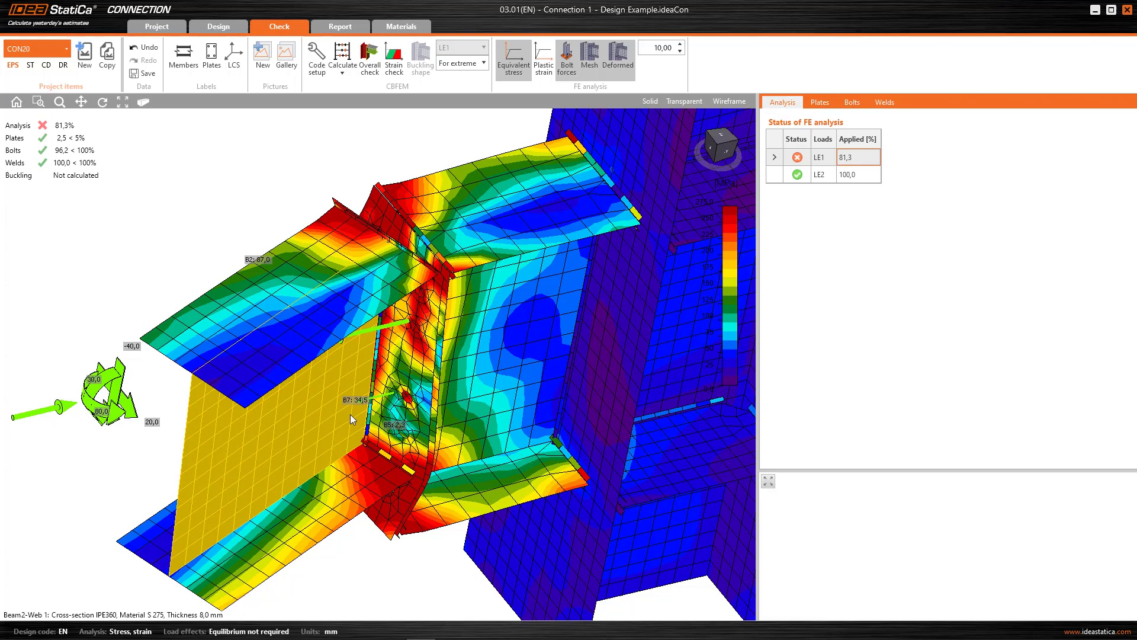
{"action": "scroll", "coordinate": [401, 432], "scroll_direction": "up", "scroll_amount": 2}
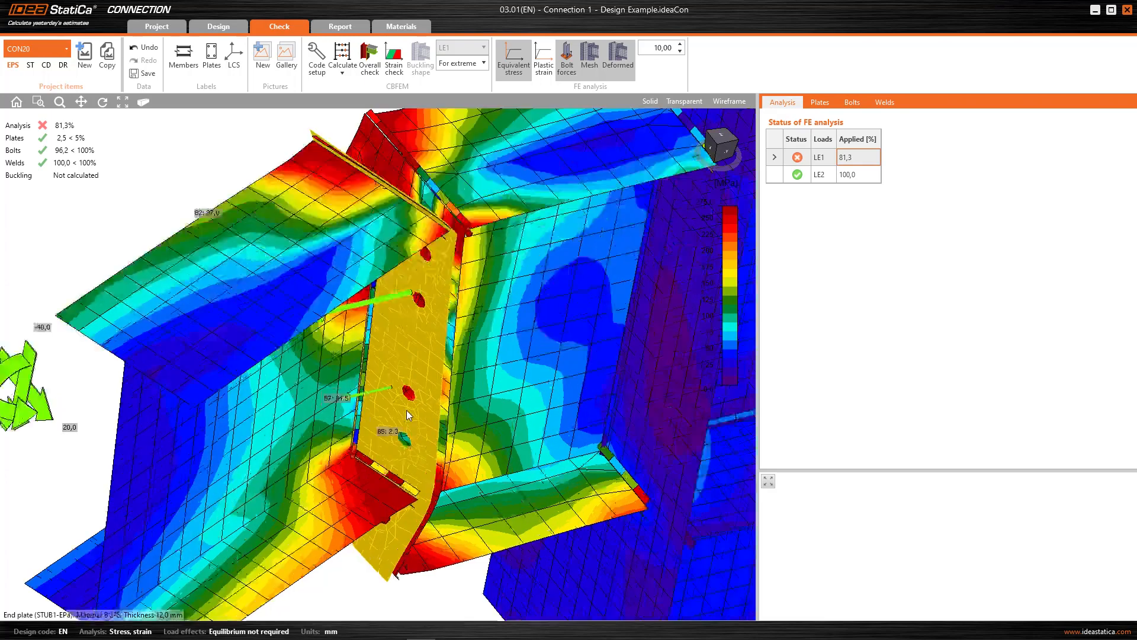
{"action": "scroll", "coordinate": [407, 410], "scroll_direction": "up", "scroll_amount": 3}
{"action": "scroll", "coordinate": [407, 410], "scroll_direction": "up", "scroll_amount": 2}
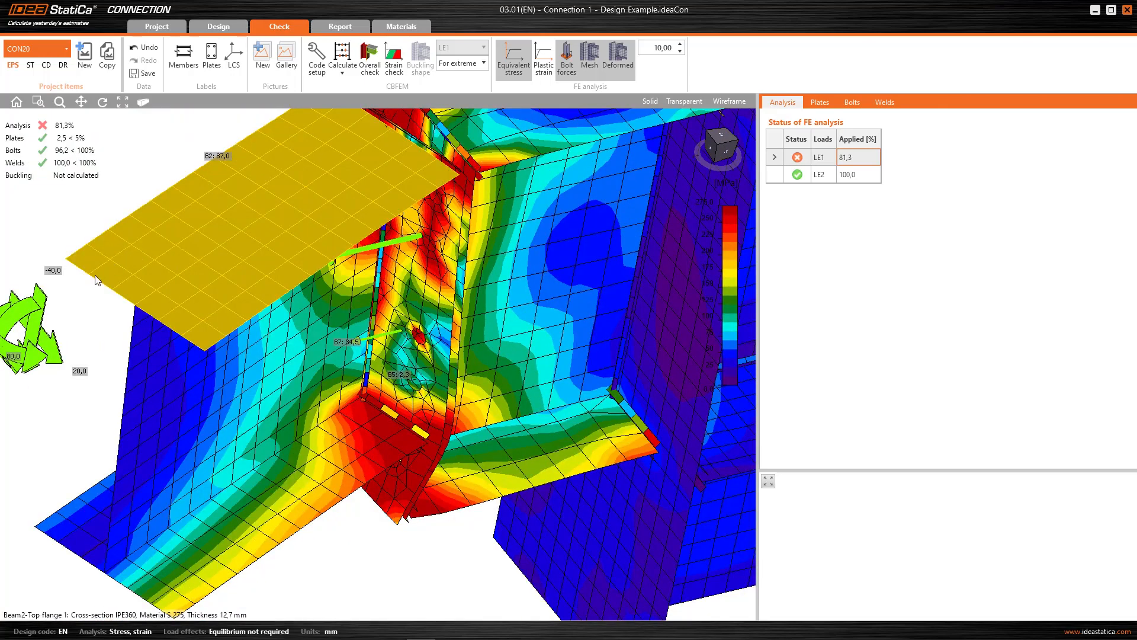
{"action": "scroll", "coordinate": [96, 275], "scroll_direction": "down", "scroll_amount": 3}
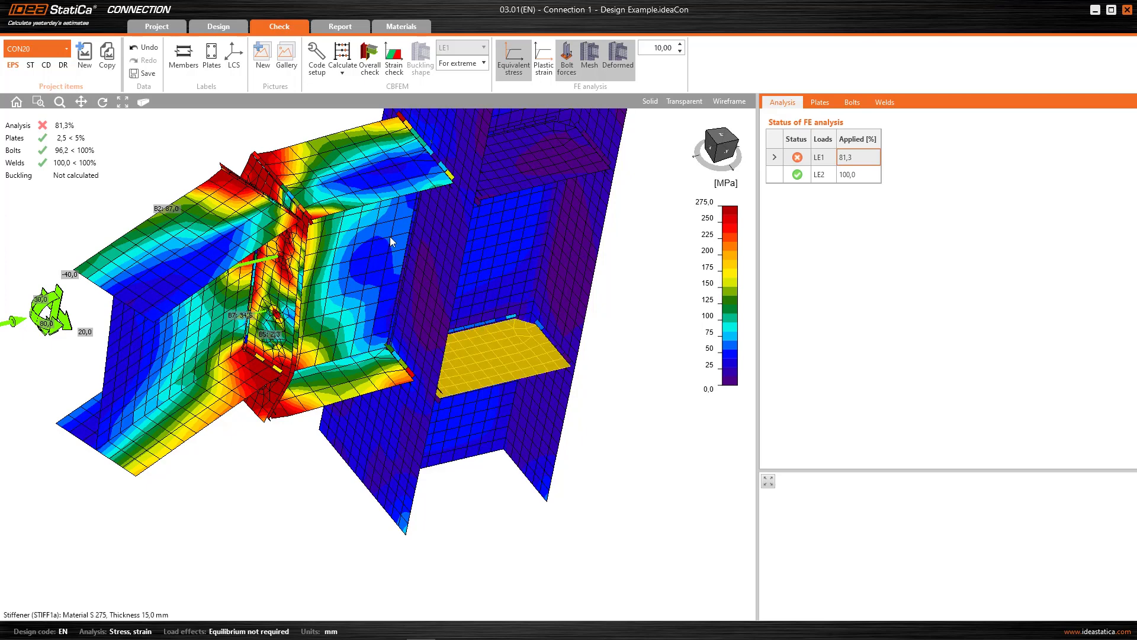
- Show equivalent stress results for the current load case only and select LE2
{"action": "left_click", "coordinate": [456, 63]}
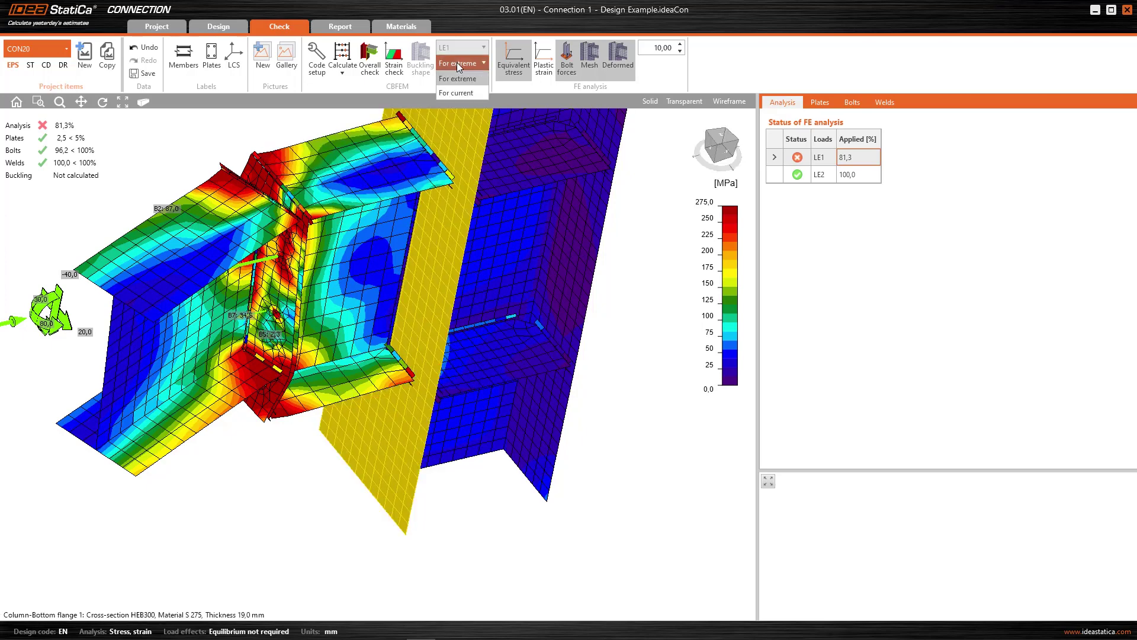
{"action": "left_click", "coordinate": [455, 94]}
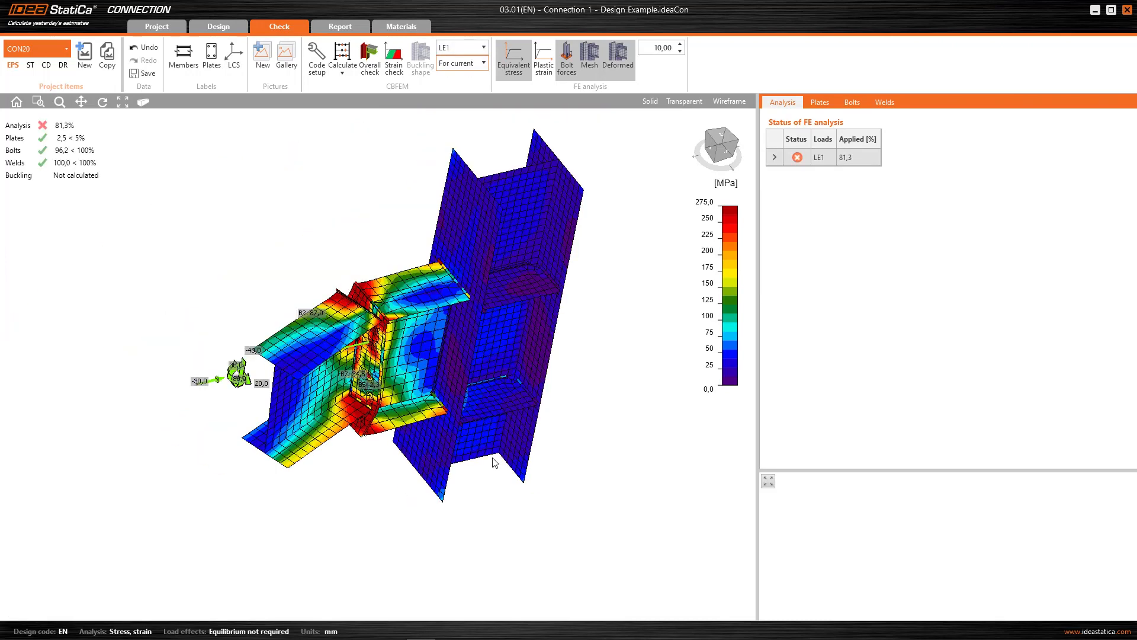
{"action": "left_click", "coordinate": [718, 151]}
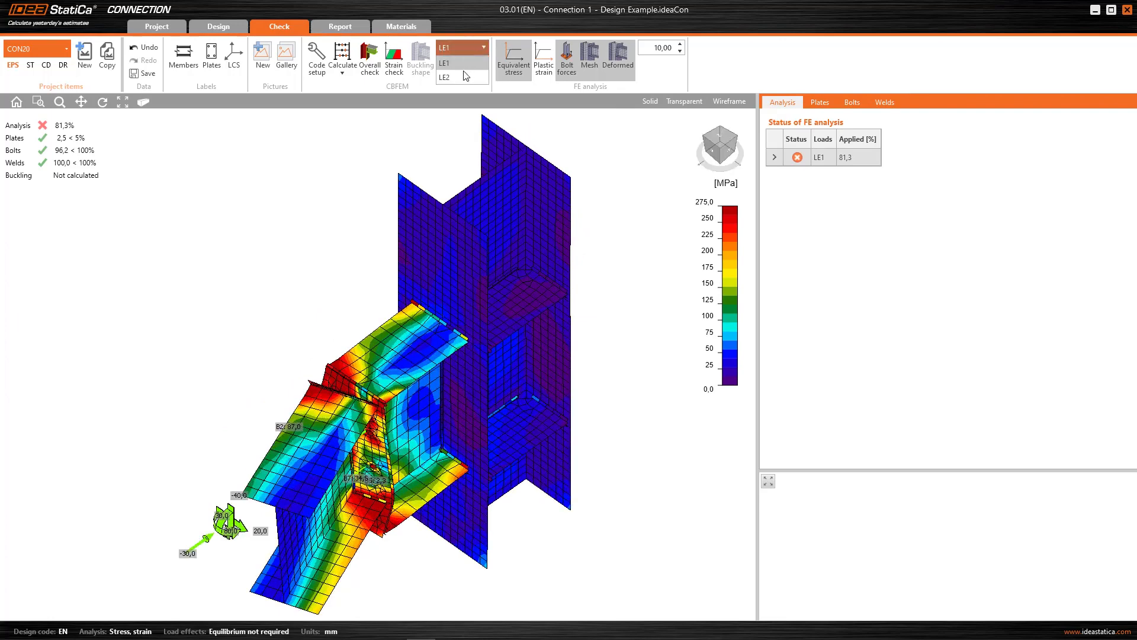
{"action": "left_click", "coordinate": [463, 76]}
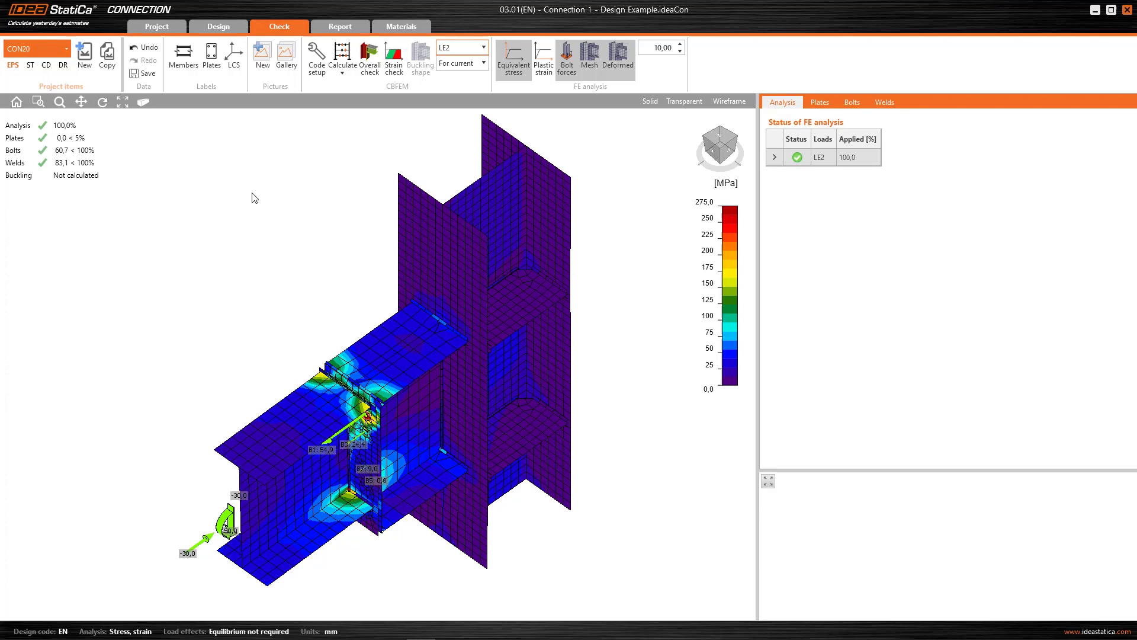
- Switch the results back to covering the extreme of all load cases
{"action": "left_click", "coordinate": [470, 62]}
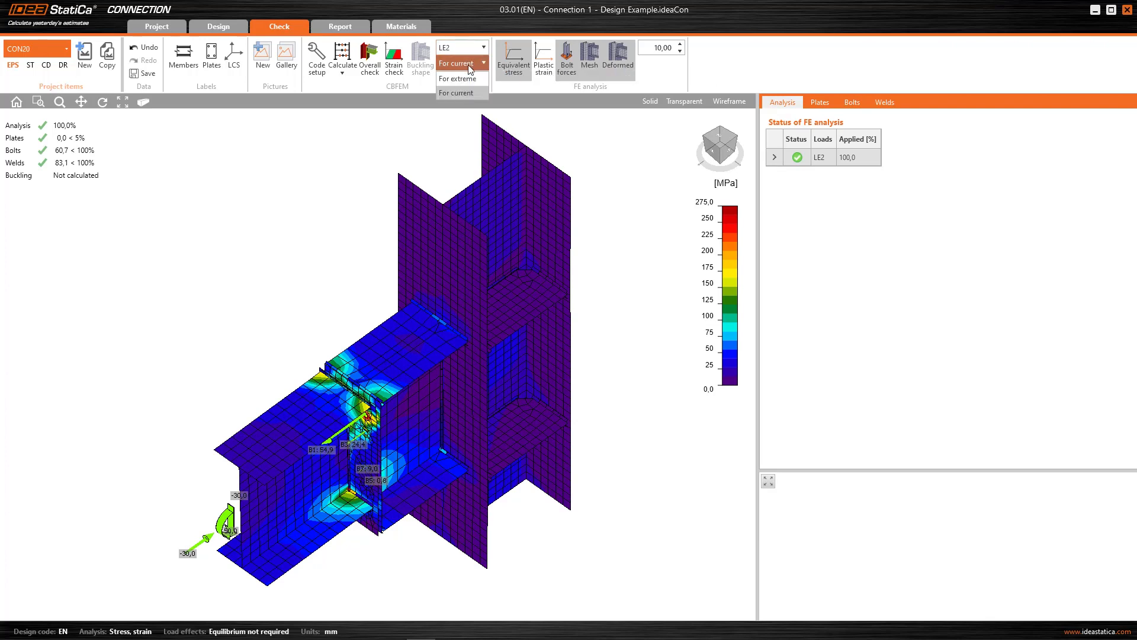
{"action": "left_click", "coordinate": [460, 78]}
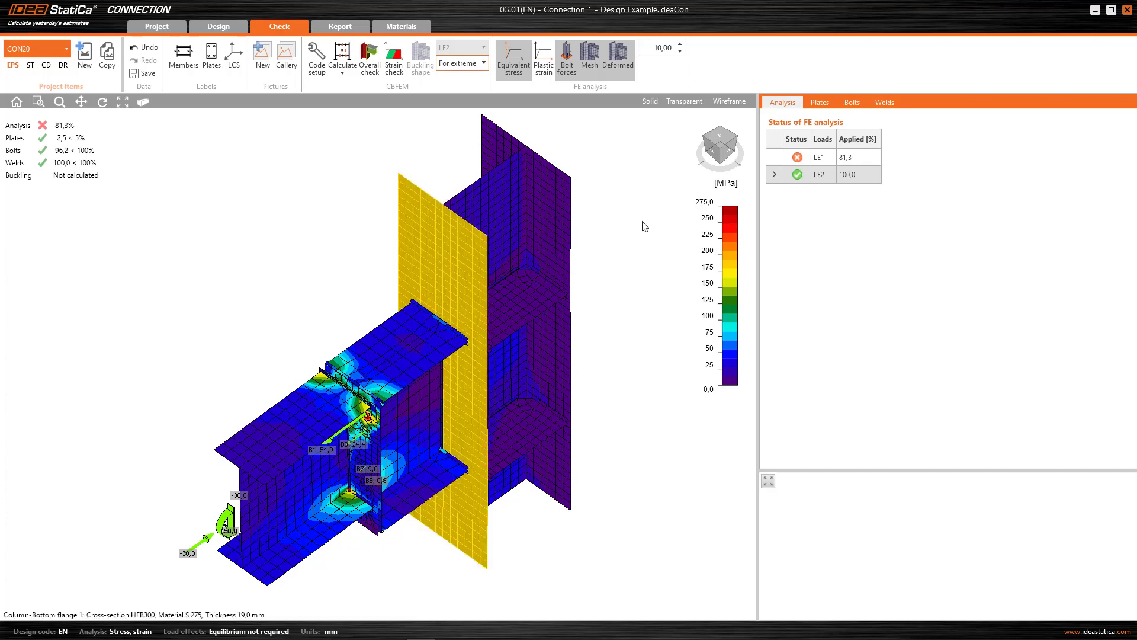
- Display LE1 again and review the Code setup calculation settings, leaving them unchanged
{"action": "left_click", "coordinate": [860, 163]}
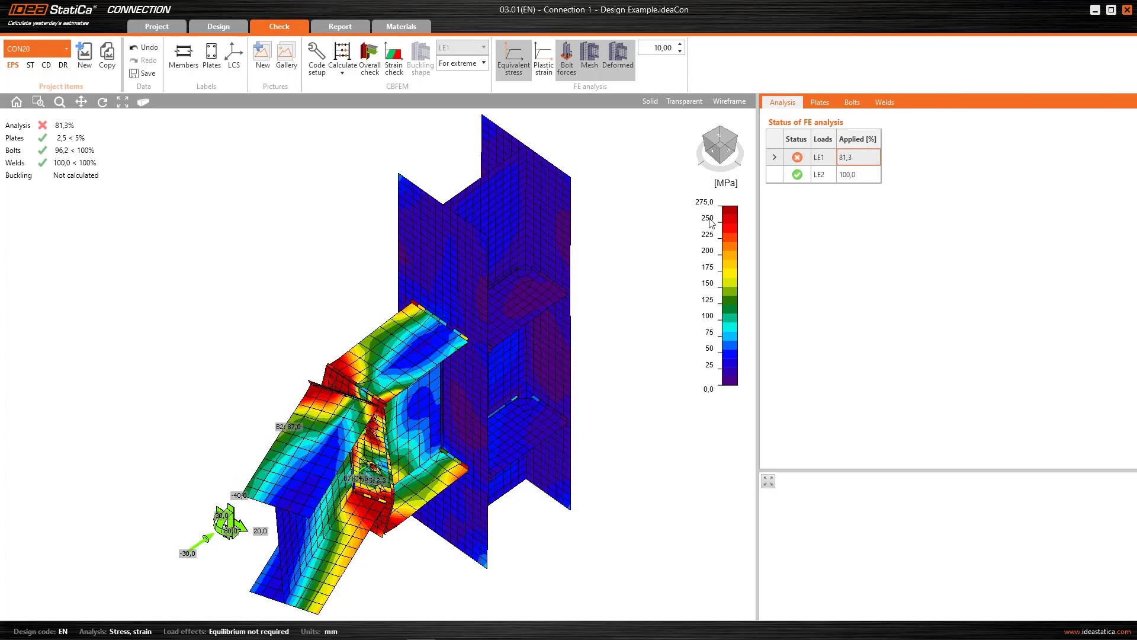
{"action": "left_click", "coordinate": [321, 57]}
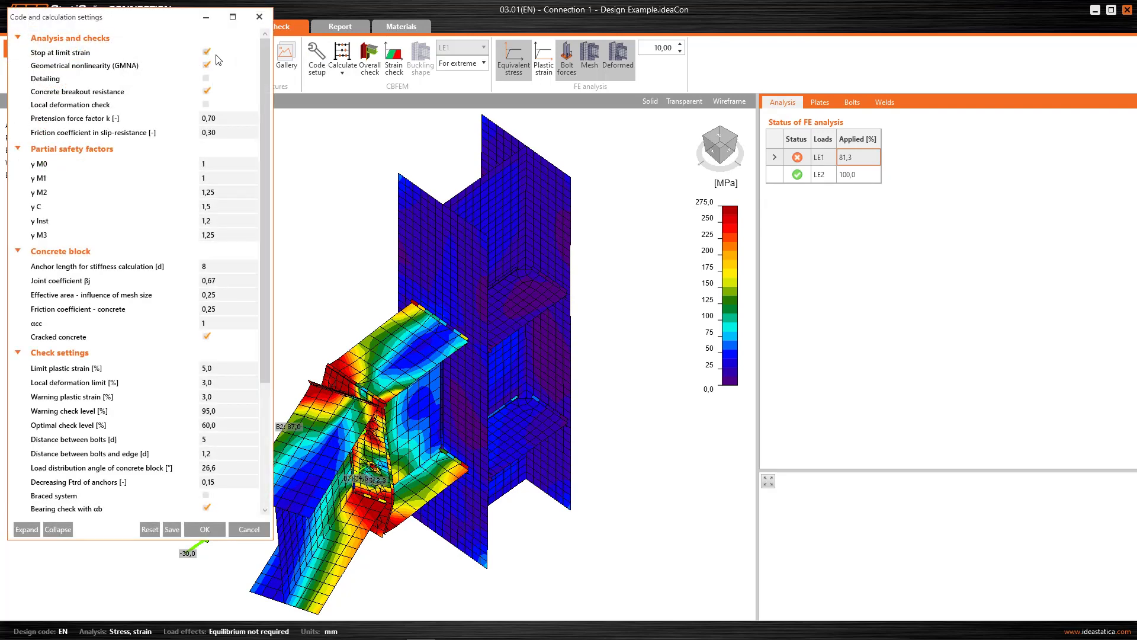
{"action": "left_click", "coordinate": [259, 17]}
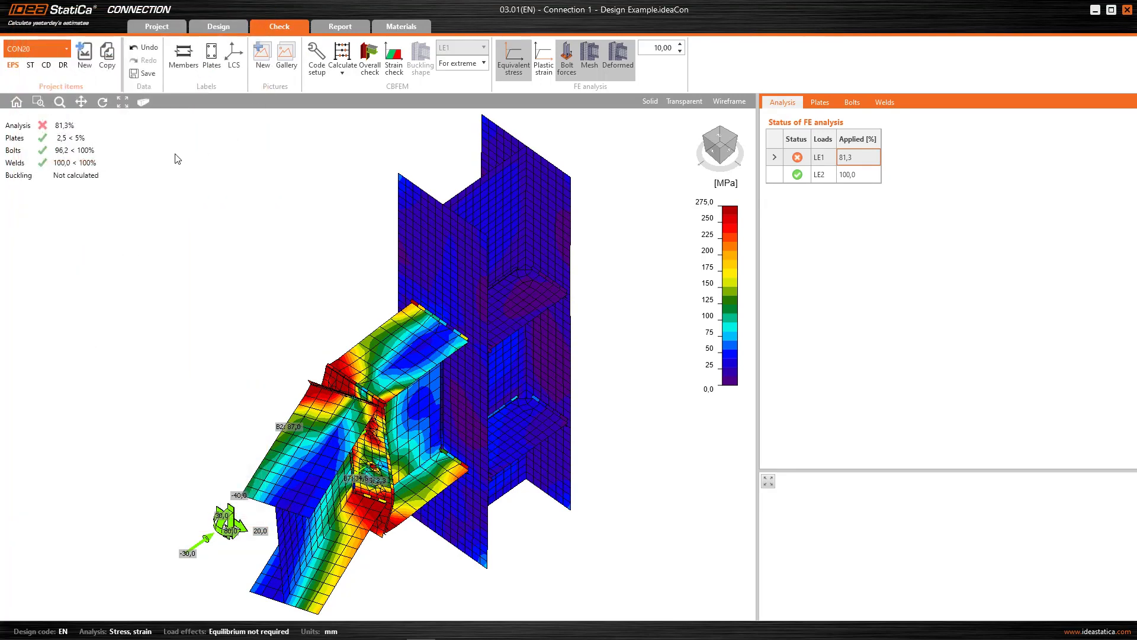